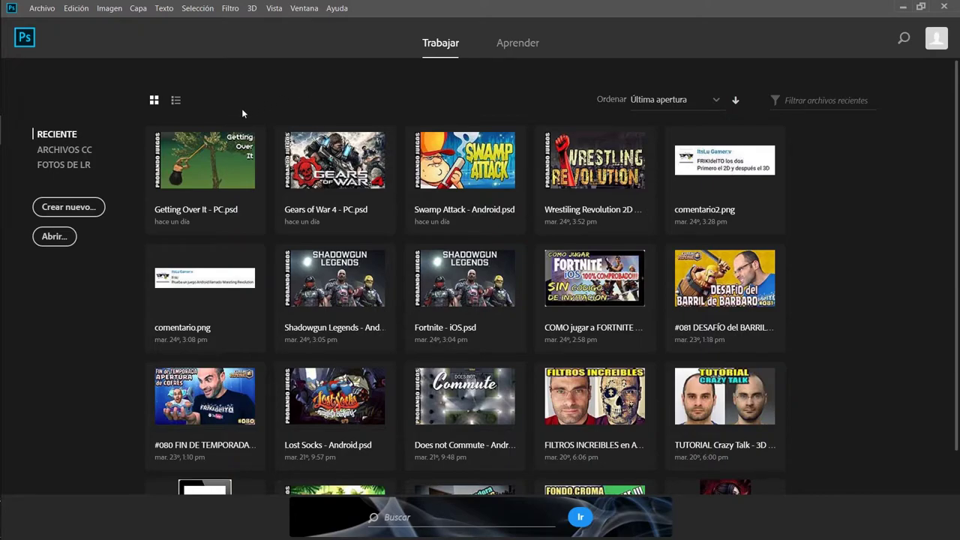
Step: Create a blank 1280 × 720 px Photoshop document with black background content
{"action": "left_click", "coordinate": [69, 207]}
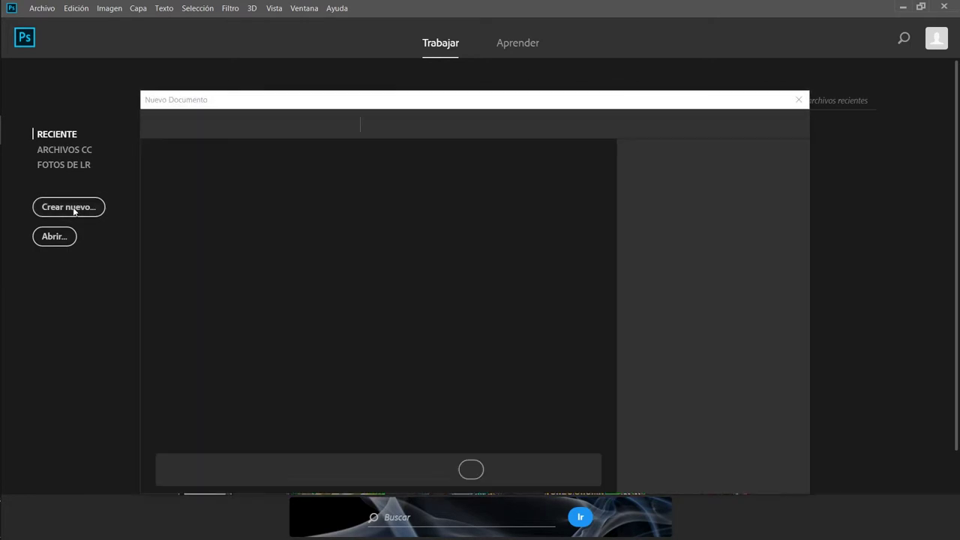
{"action": "type", "text": "128"}
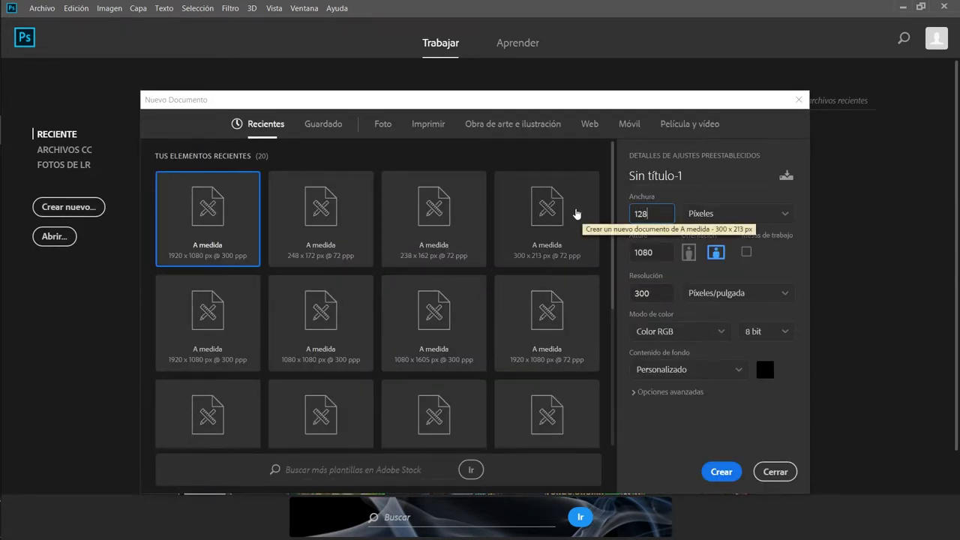
{"action": "type", "text": "0"}
{"action": "key", "text": "Tab"}
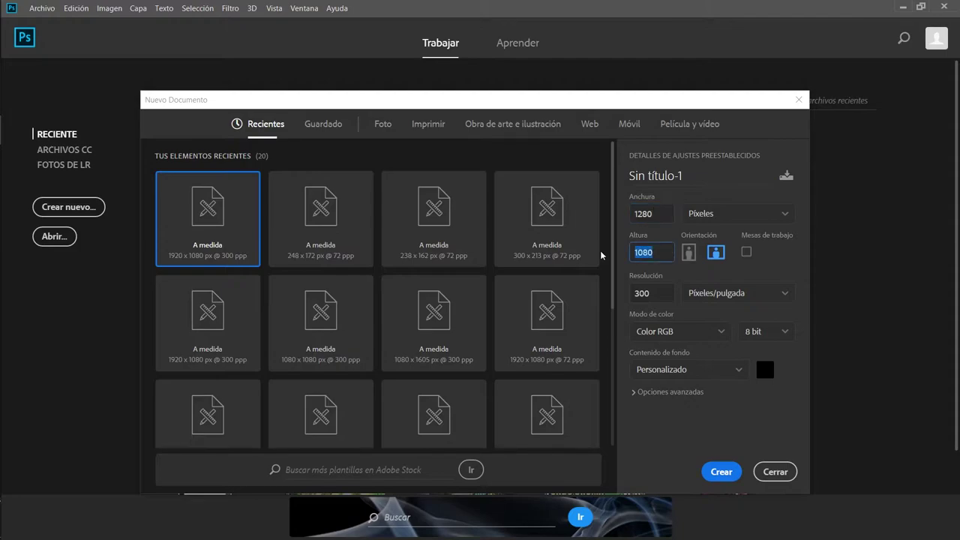
{"action": "type", "text": "720"}
{"action": "left_click", "coordinate": [728, 467]}
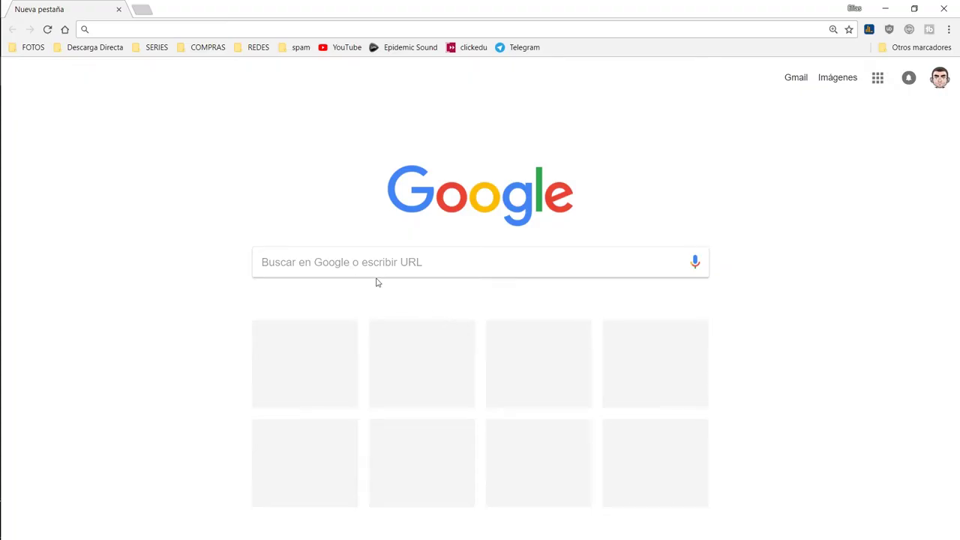
Step: Search Google for 'manuganu'
{"action": "left_click", "coordinate": [362, 266]}
{"action": "type", "text": "manu"}
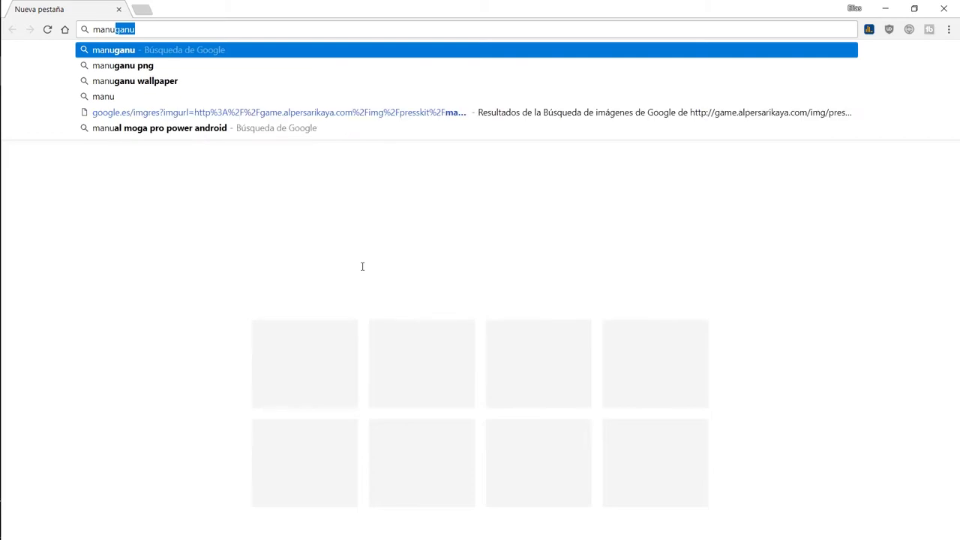
{"action": "type", "text": "ganu"}
{"action": "key", "text": "Return"}
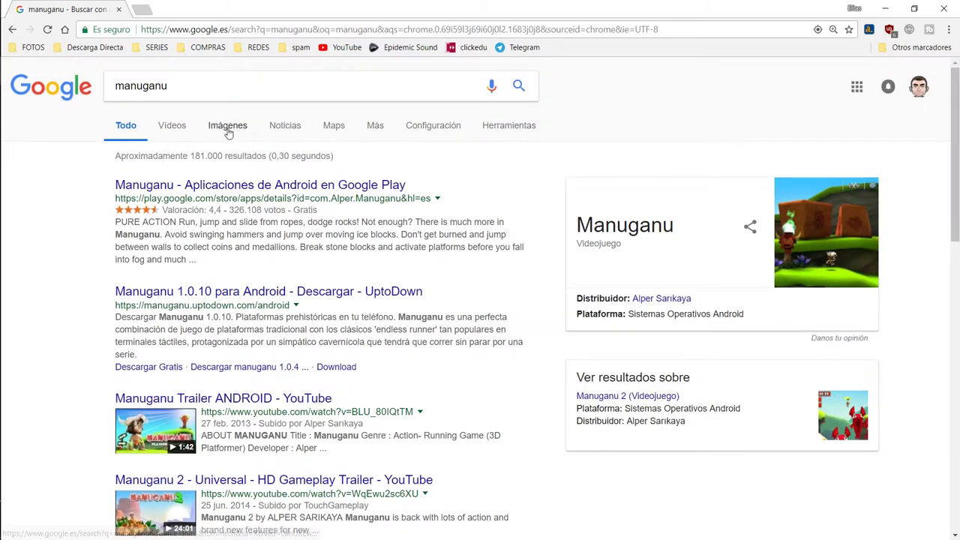
Step: Show only large (Grande) image results for manuganu
{"action": "left_click", "coordinate": [228, 131]}
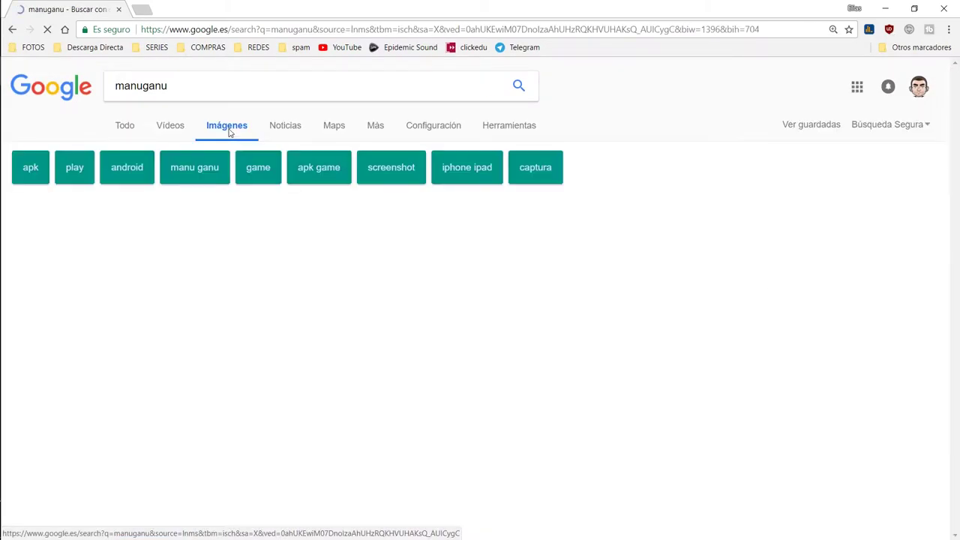
{"action": "left_click", "coordinate": [511, 127]}
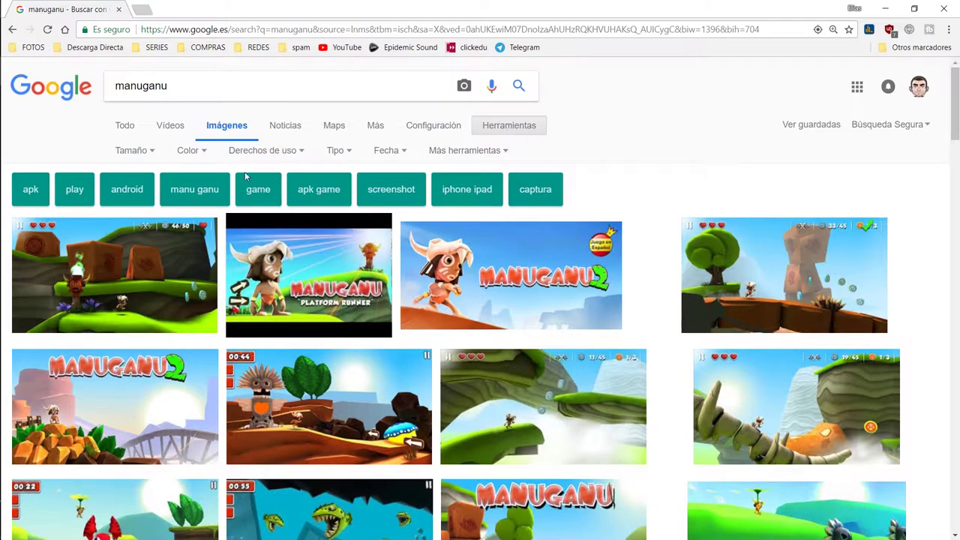
{"action": "left_click", "coordinate": [149, 153]}
{"action": "left_click", "coordinate": [139, 192]}
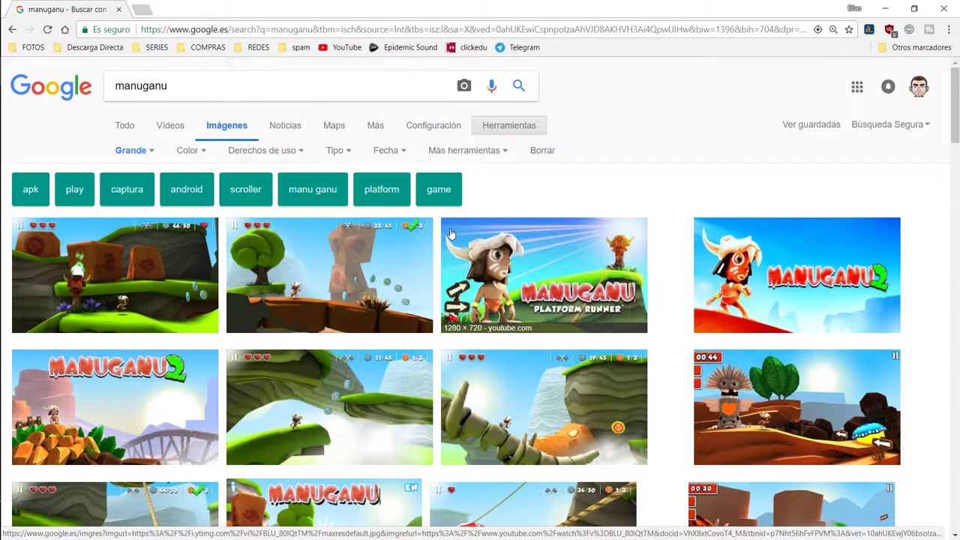
Step: Browse the image results and open the 2100 × 1200 Manuganu 2 dinosaur banner preview
{"action": "scroll", "coordinate": [495, 331], "scroll_direction": "down", "scroll_amount": 2}
{"action": "scroll", "coordinate": [495, 338], "scroll_direction": "down", "scroll_amount": 2}
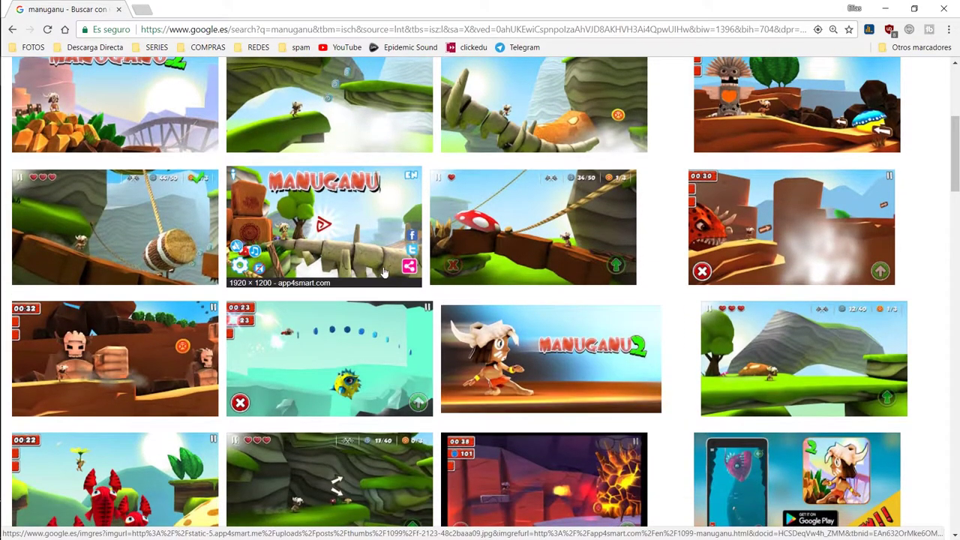
{"action": "scroll", "coordinate": [383, 272], "scroll_direction": "down", "scroll_amount": 2}
{"action": "scroll", "coordinate": [424, 273], "scroll_direction": "down", "scroll_amount": 2}
{"action": "scroll", "coordinate": [465, 275], "scroll_direction": "down", "scroll_amount": 1}
{"action": "scroll", "coordinate": [548, 278], "scroll_direction": "down", "scroll_amount": 2}
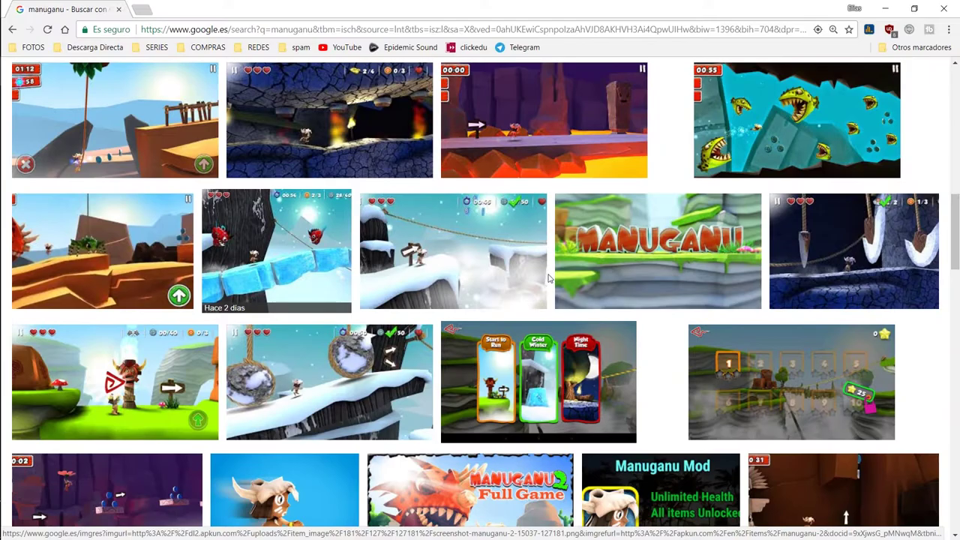
{"action": "scroll", "coordinate": [301, 300], "scroll_direction": "down", "scroll_amount": 1}
{"action": "scroll", "coordinate": [302, 298], "scroll_direction": "down", "scroll_amount": 3}
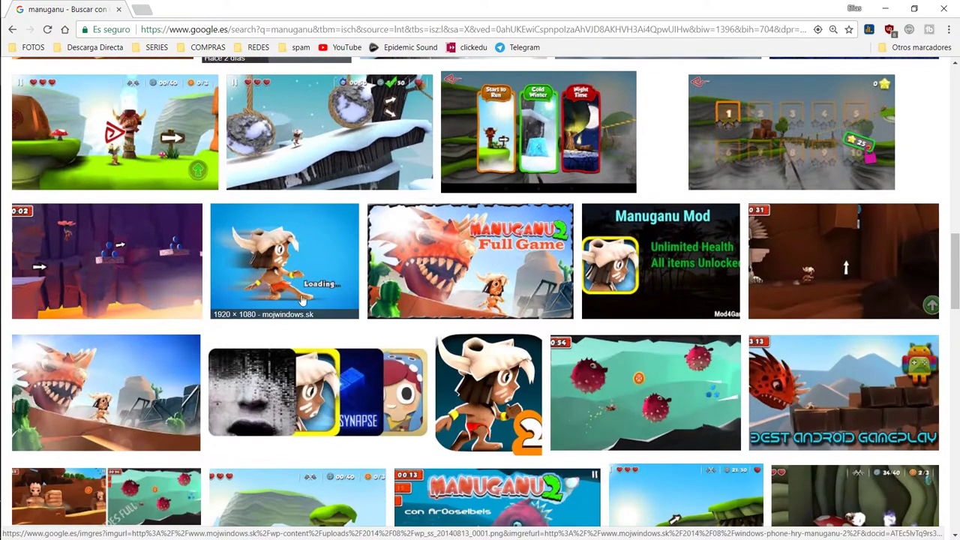
{"action": "scroll", "coordinate": [296, 330], "scroll_direction": "down", "scroll_amount": 3}
{"action": "scroll", "coordinate": [454, 307], "scroll_direction": "down", "scroll_amount": 2}
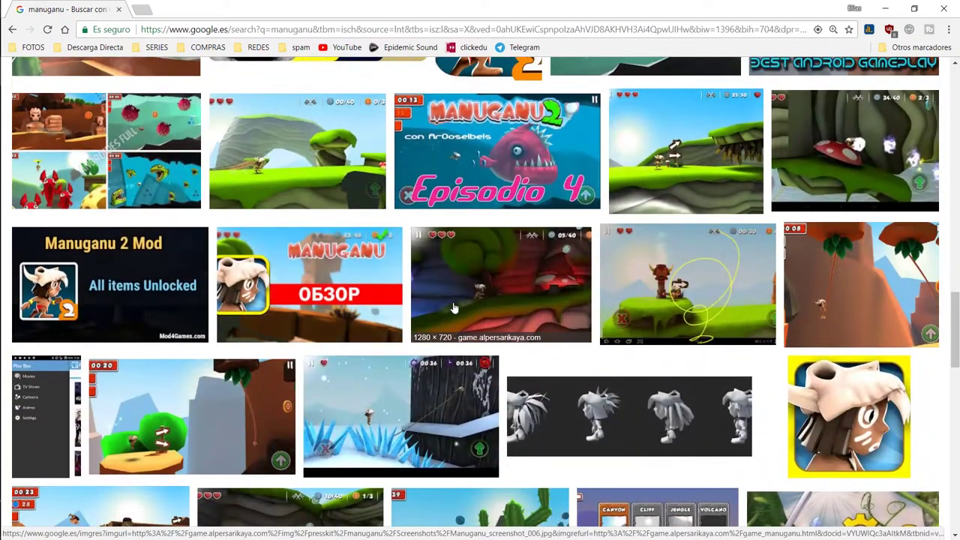
{"action": "scroll", "coordinate": [443, 293], "scroll_direction": "down", "scroll_amount": 3}
{"action": "scroll", "coordinate": [413, 256], "scroll_direction": "down", "scroll_amount": 1}
{"action": "scroll", "coordinate": [379, 217], "scroll_direction": "down", "scroll_amount": 4}
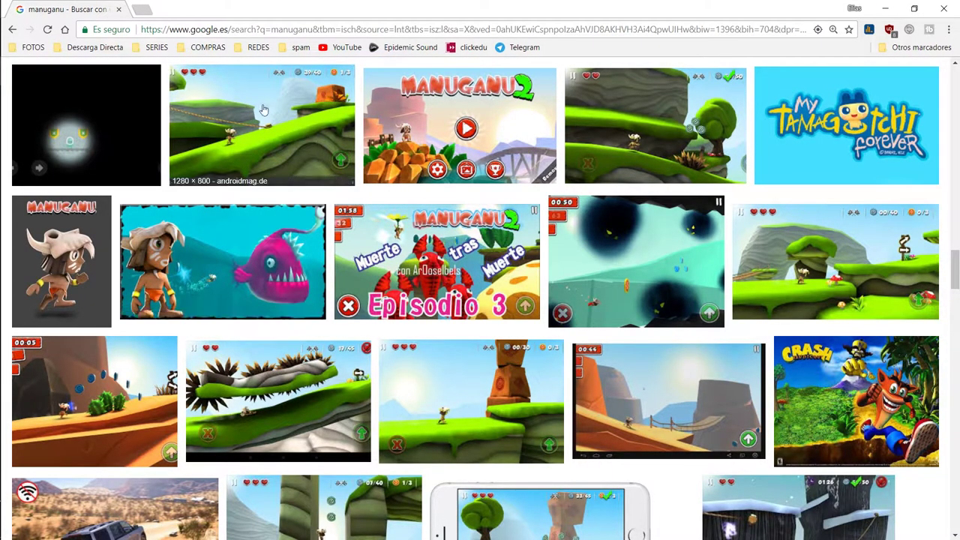
{"action": "mouse_move", "coordinate": [223, 260]}
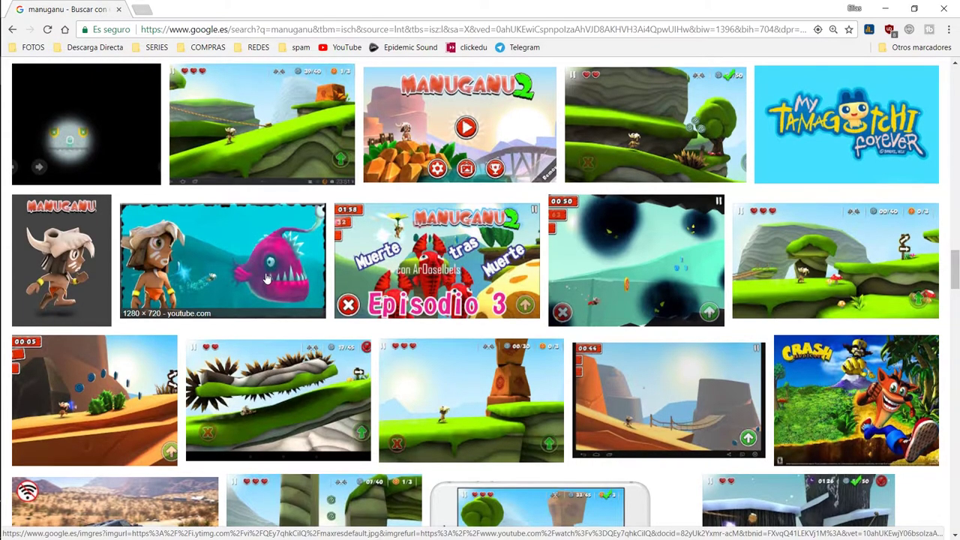
{"action": "scroll", "coordinate": [266, 279], "scroll_direction": "down", "scroll_amount": 5}
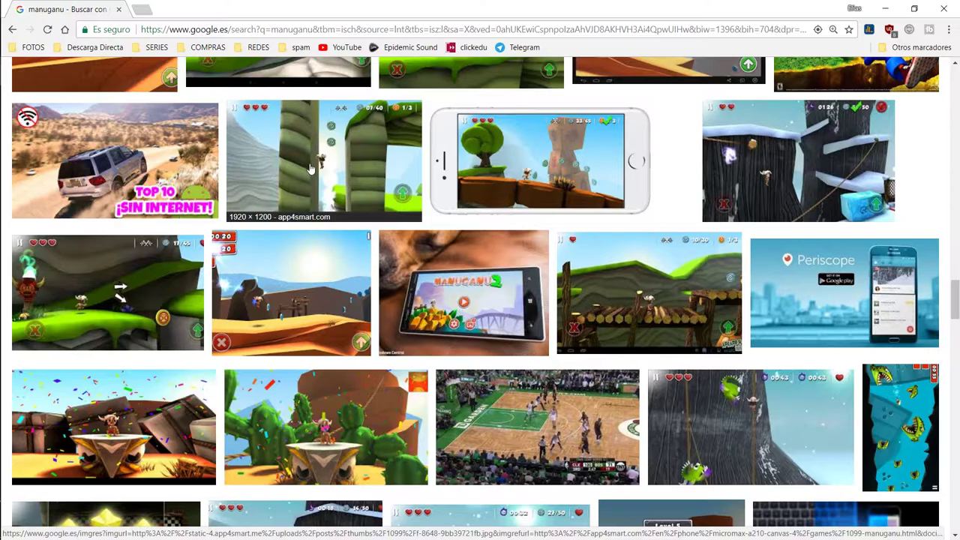
{"action": "scroll", "coordinate": [323, 267], "scroll_direction": "down", "scroll_amount": 1}
{"action": "scroll", "coordinate": [323, 267], "scroll_direction": "down", "scroll_amount": 3}
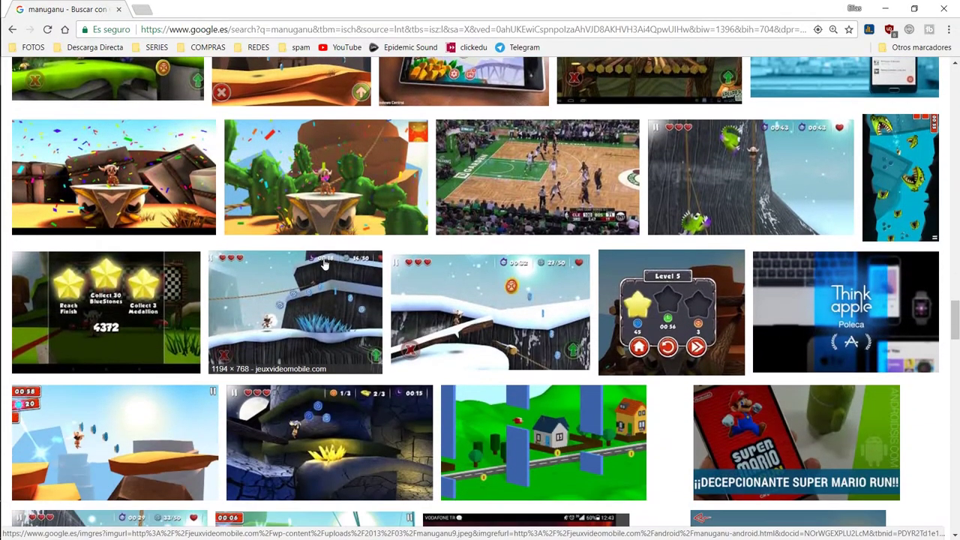
{"action": "scroll", "coordinate": [324, 263], "scroll_direction": "down", "scroll_amount": 3}
{"action": "scroll", "coordinate": [275, 199], "scroll_direction": "down", "scroll_amount": 4}
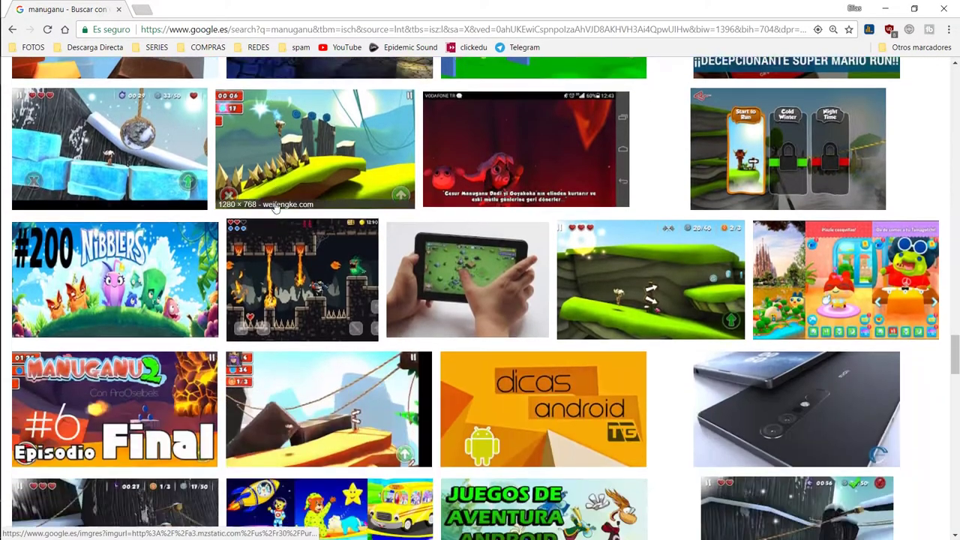
{"action": "scroll", "coordinate": [330, 211], "scroll_direction": "down", "scroll_amount": 3}
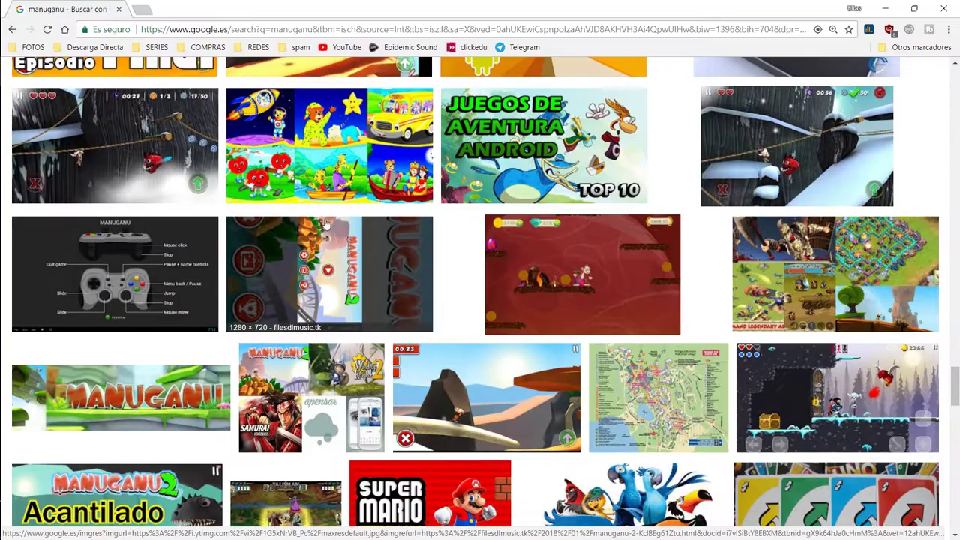
{"action": "scroll", "coordinate": [305, 204], "scroll_direction": "up", "scroll_amount": 1}
{"action": "scroll", "coordinate": [305, 204], "scroll_direction": "up", "scroll_amount": 5}
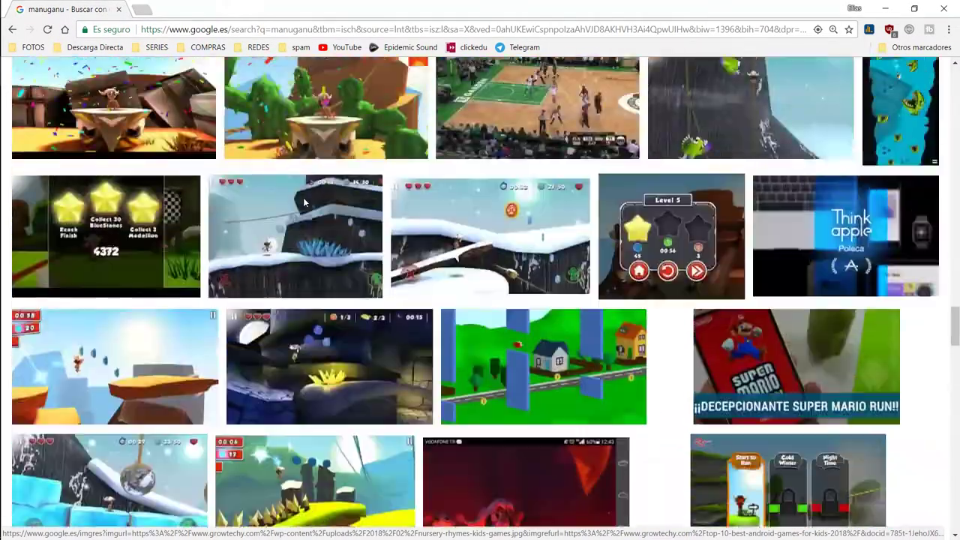
{"action": "scroll", "coordinate": [305, 204], "scroll_direction": "up", "scroll_amount": 5}
{"action": "scroll", "coordinate": [304, 204], "scroll_direction": "up", "scroll_amount": 5}
{"action": "scroll", "coordinate": [305, 204], "scroll_direction": "up", "scroll_amount": 5}
{"action": "scroll", "coordinate": [304, 205], "scroll_direction": "up", "scroll_amount": 1}
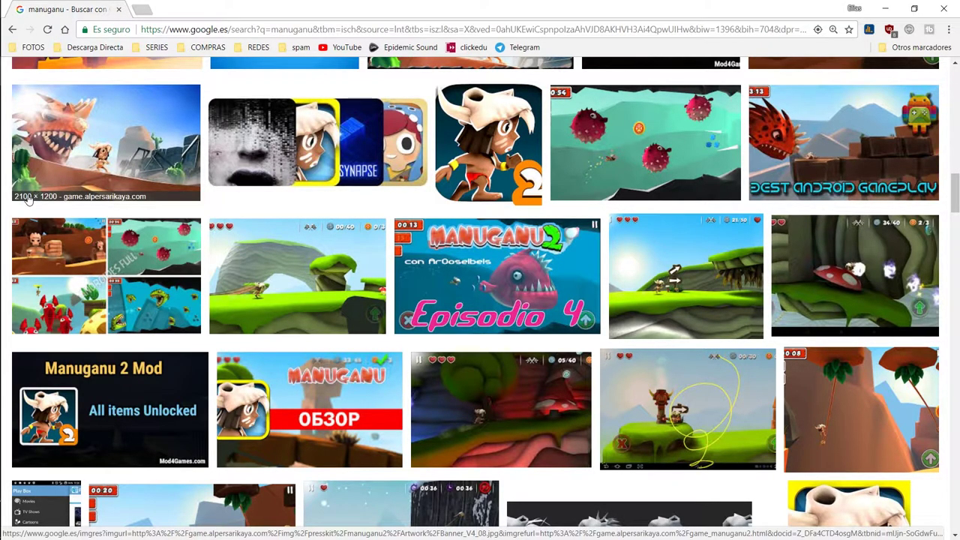
{"action": "left_click", "coordinate": [105, 134]}
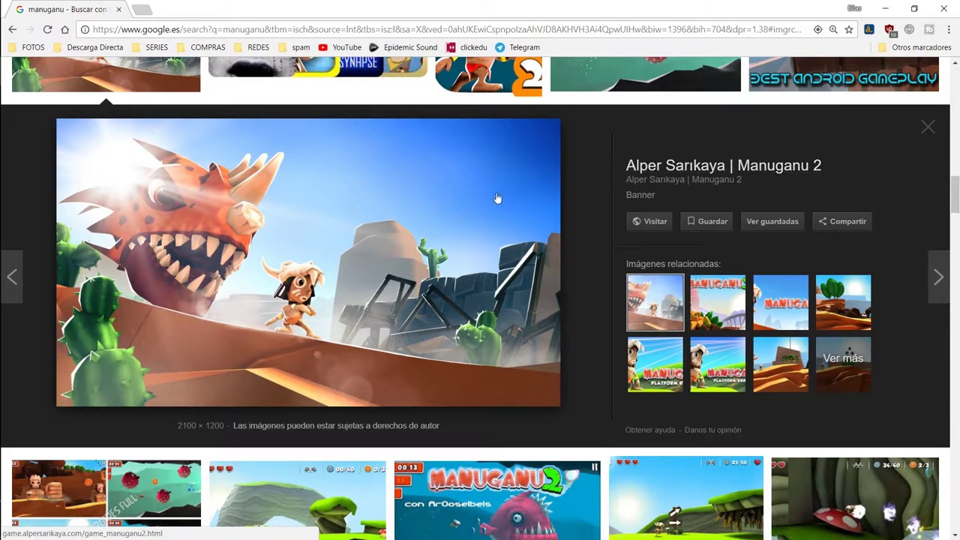
Step: Copy the MANUGANU 'Platform Runner' Facebook cover photo using Copiar imagen
{"action": "scroll", "coordinate": [276, 205], "scroll_direction": "up", "scroll_amount": 1}
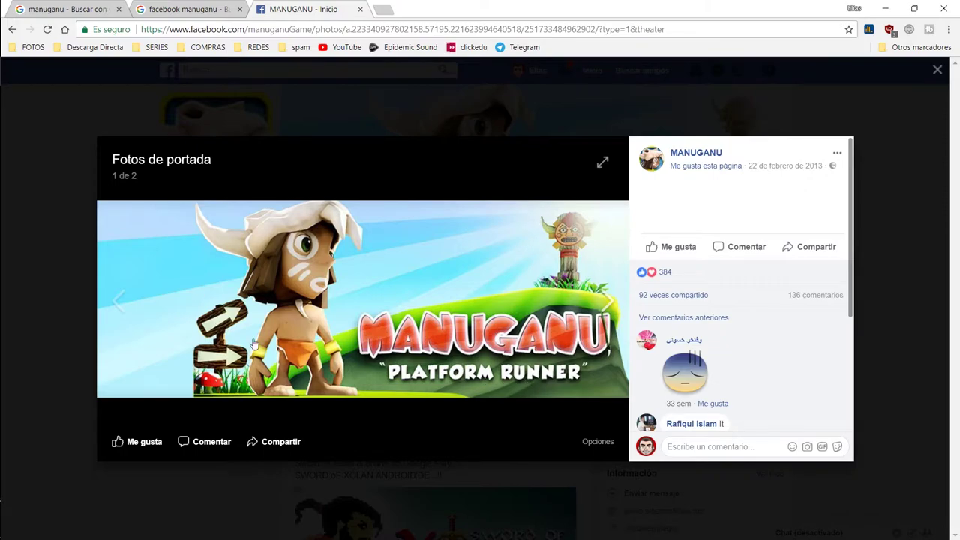
{"action": "right_click", "coordinate": [326, 278]}
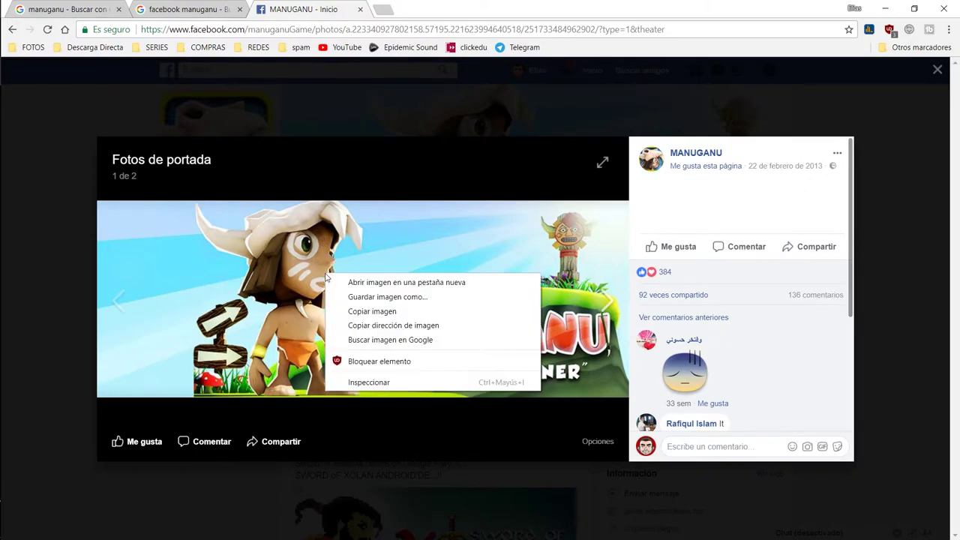
{"action": "left_click", "coordinate": [364, 318]}
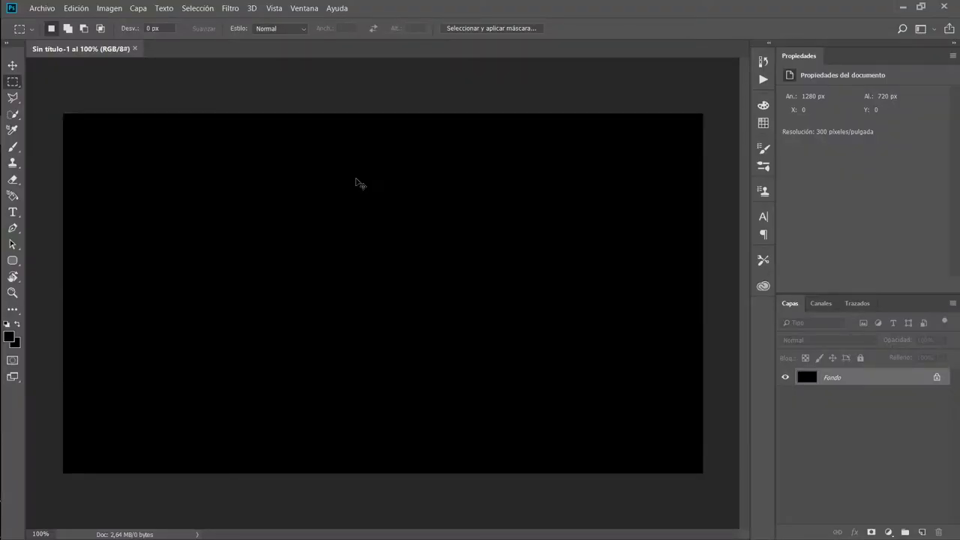
Step: Paste the cover photo and scale it up to about 1961×726 px to fill the canvas
{"action": "key", "text": "ctrl+v"}
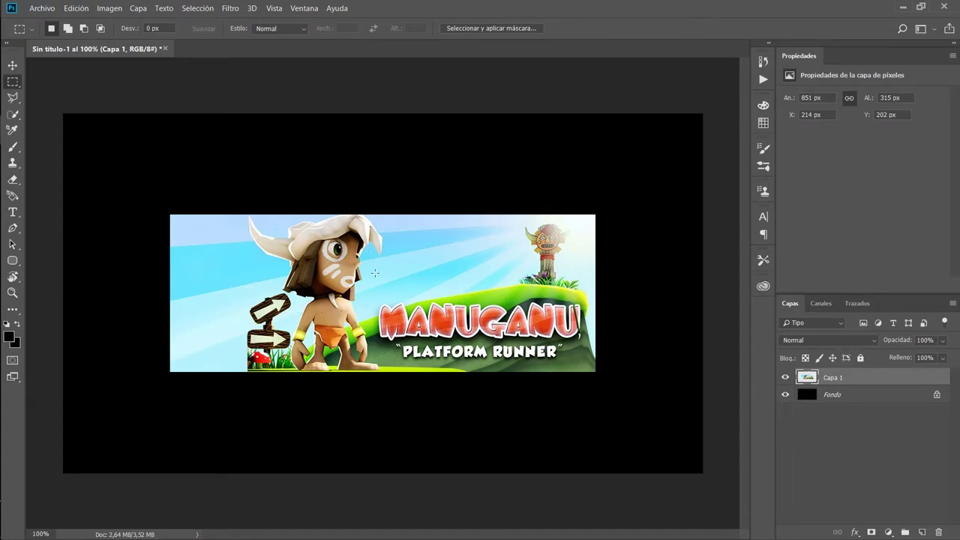
{"action": "key", "text": "ctrl+t"}
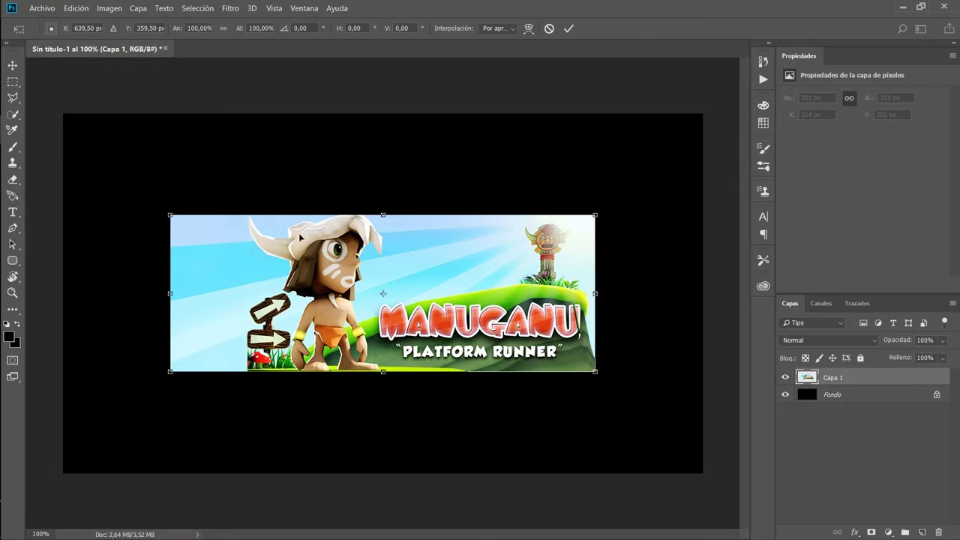
{"action": "mouse_move", "coordinate": [596, 215]}
{"action": "left_mouse_down"}
{"action": "mouse_move", "coordinate": [668, 183]}
{"action": "mouse_move", "coordinate": [586, 203]}
{"action": "mouse_move", "coordinate": [731, 193]}
{"action": "mouse_move", "coordinate": [632, 265]}
{"action": "mouse_move", "coordinate": [491, 277]}
{"action": "mouse_move", "coordinate": [677, 261]}
{"action": "mouse_move", "coordinate": [504, 275]}
{"action": "mouse_move", "coordinate": [673, 259]}
{"action": "mouse_move", "coordinate": [525, 275]}
{"action": "mouse_move", "coordinate": [620, 266]}
{"action": "mouse_move", "coordinate": [551, 249]}
{"action": "mouse_move", "coordinate": [668, 262]}
{"action": "mouse_move", "coordinate": [590, 270]}
{"action": "mouse_move", "coordinate": [619, 241]}
{"action": "mouse_move", "coordinate": [687, 253]}
{"action": "mouse_move", "coordinate": [662, 198]}
{"action": "mouse_move", "coordinate": [688, 249]}
{"action": "mouse_move", "coordinate": [602, 268]}
{"action": "mouse_move", "coordinate": [788, 212]}
{"action": "mouse_move", "coordinate": [835, 106]}
{"action": "mouse_move", "coordinate": [818, 86]}
{"action": "mouse_move", "coordinate": [856, 65]}
{"action": "mouse_move", "coordinate": [842, 37]}
{"action": "left_mouse_up"}
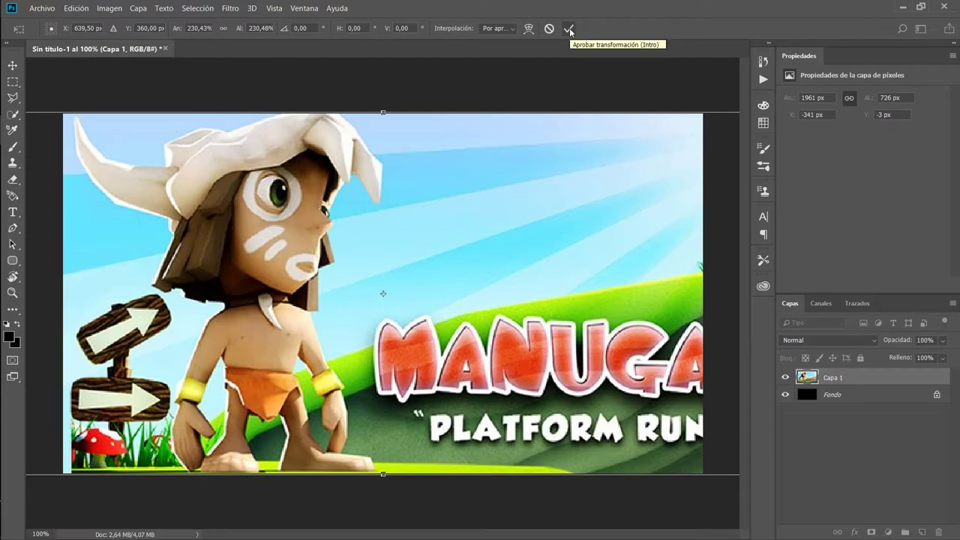
{"action": "left_click", "coordinate": [571, 30]}
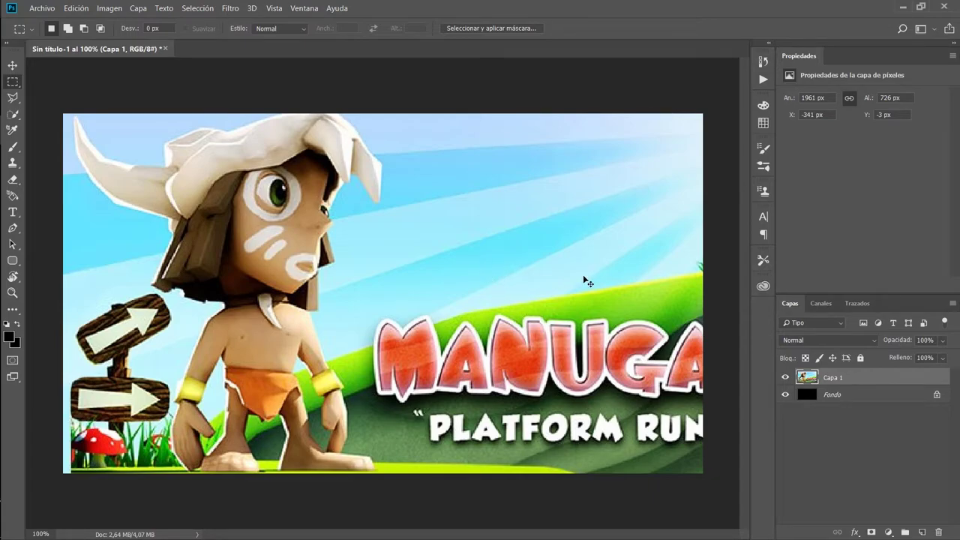
Step: Move the banner left to reveal the full title and totem, then add layer Capa 2
{"action": "mouse_move", "coordinate": [574, 277]}
{"action": "left_mouse_down"}
{"action": "mouse_move", "coordinate": [441, 274]}
{"action": "mouse_move", "coordinate": [463, 223]}
{"action": "mouse_move", "coordinate": [592, 260]}
{"action": "mouse_move", "coordinate": [506, 338]}
{"action": "mouse_move", "coordinate": [488, 262]}
{"action": "mouse_move", "coordinate": [592, 265]}
{"action": "mouse_move", "coordinate": [528, 265]}
{"action": "mouse_move", "coordinate": [583, 236]}
{"action": "mouse_move", "coordinate": [536, 281]}
{"action": "mouse_move", "coordinate": [578, 270]}
{"action": "mouse_move", "coordinate": [502, 266]}
{"action": "mouse_move", "coordinate": [607, 265]}
{"action": "mouse_move", "coordinate": [484, 257]}
{"action": "mouse_move", "coordinate": [594, 249]}
{"action": "mouse_move", "coordinate": [470, 253]}
{"action": "mouse_move", "coordinate": [592, 249]}
{"action": "mouse_move", "coordinate": [443, 248]}
{"action": "left_mouse_up"}
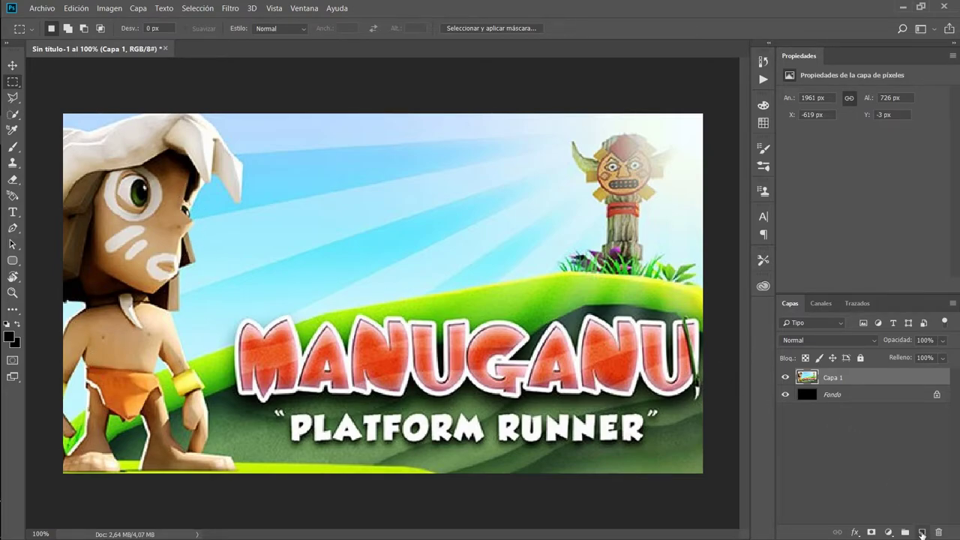
{"action": "left_click", "coordinate": [923, 533]}
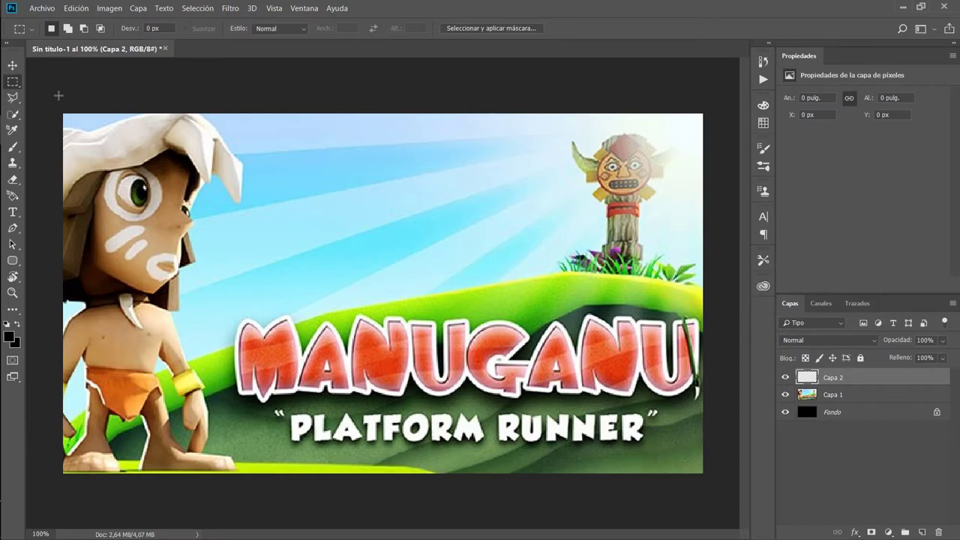
Step: Fill an 82 px-wide left-edge strip on Capa 2 with black at 50% opacity
{"action": "left_click_drag", "start_coordinate": [55, 96], "coordinate": [104, 488]}
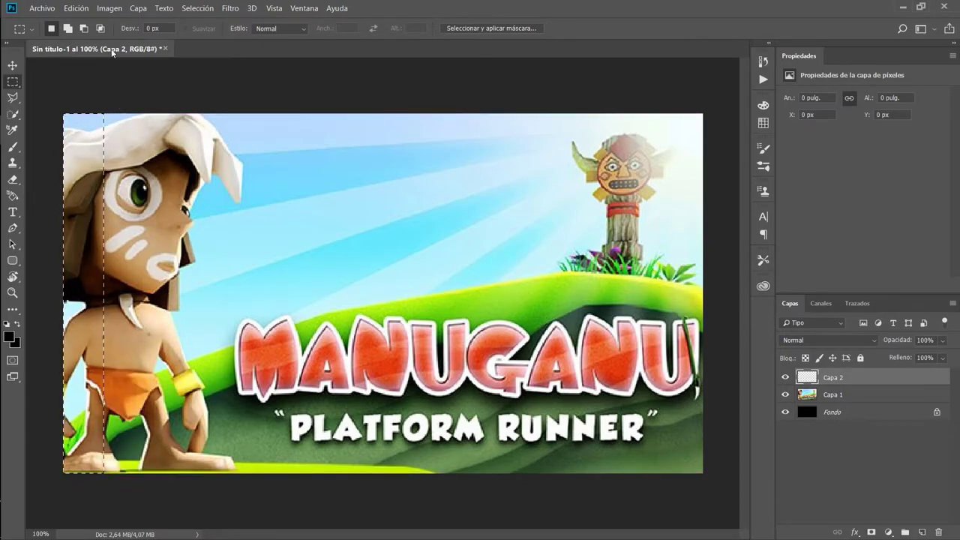
{"action": "left_click", "coordinate": [83, 9]}
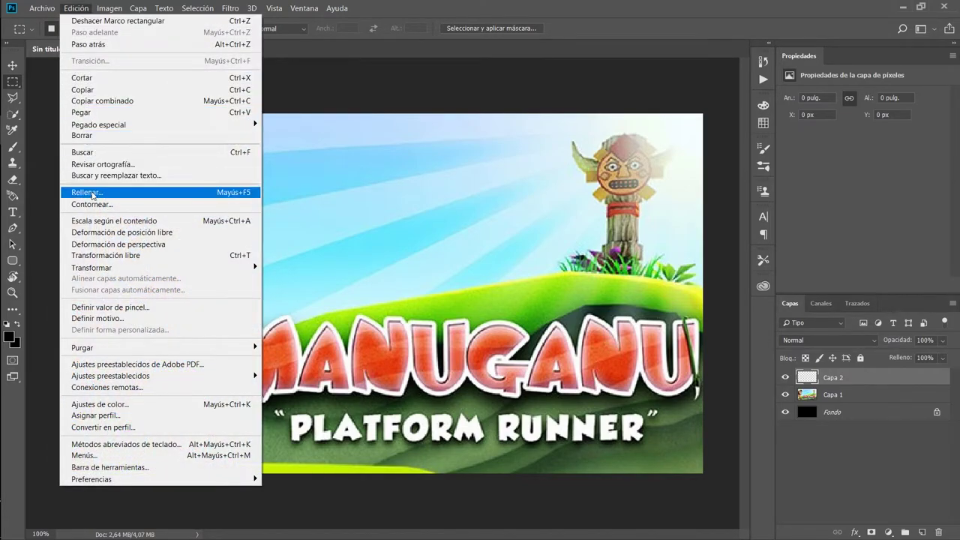
{"action": "left_click", "coordinate": [92, 192]}
{"action": "left_click", "coordinate": [454, 150]}
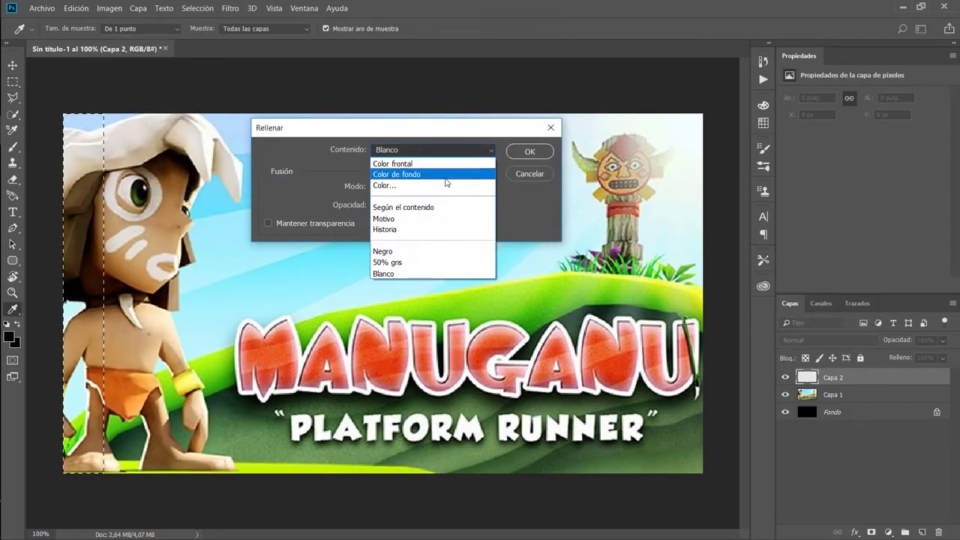
{"action": "left_click", "coordinate": [411, 248]}
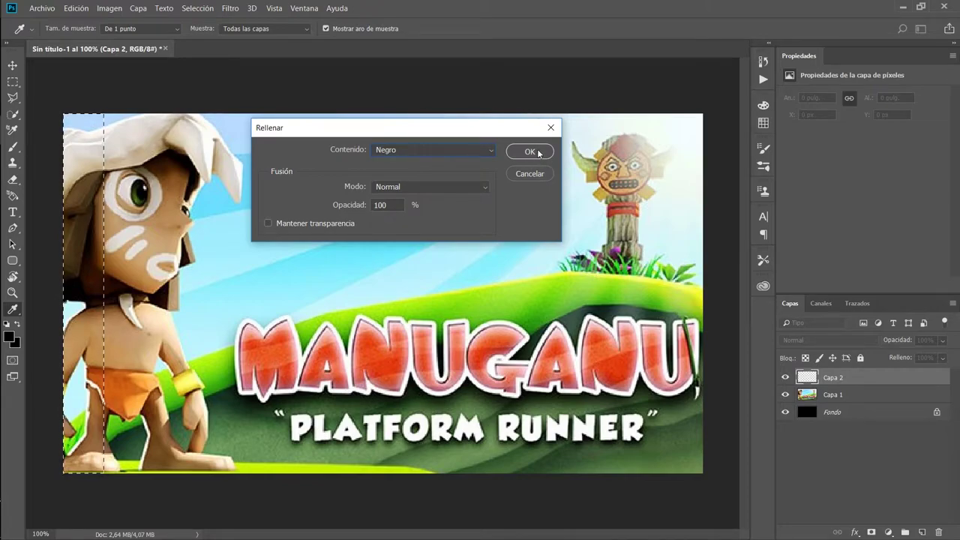
{"action": "left_click", "coordinate": [537, 151]}
{"action": "left_click", "coordinate": [926, 341]}
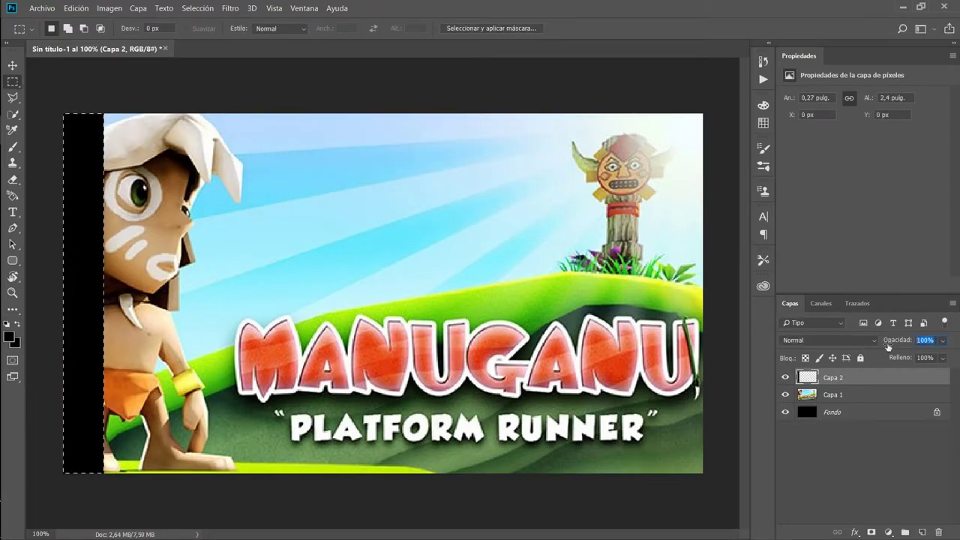
{"action": "type", "text": "50"}
{"action": "key", "text": "Return"}
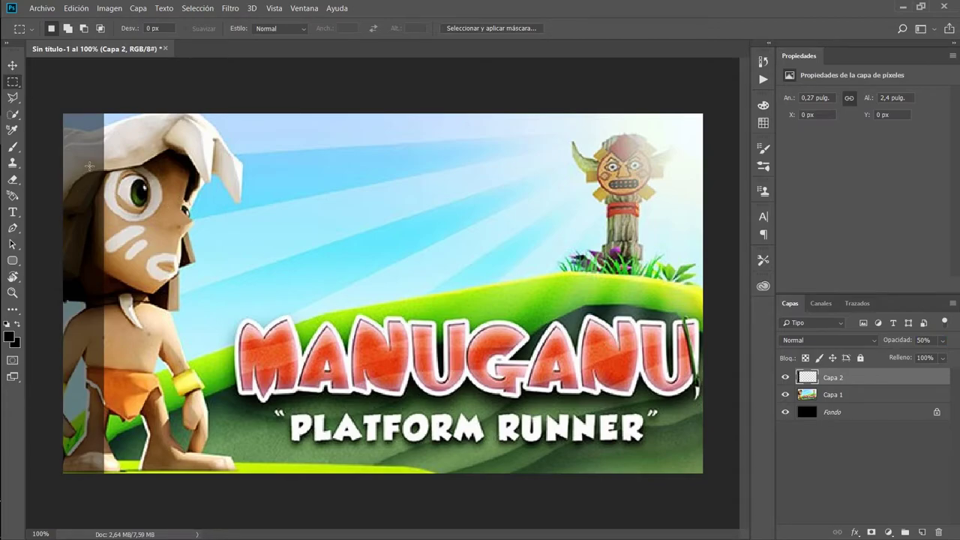
Step: Type 'PROBANDO JUEGOS' as horizontal text in the sky area
{"action": "left_click", "coordinate": [12, 213]}
{"action": "left_click", "coordinate": [288, 193]}
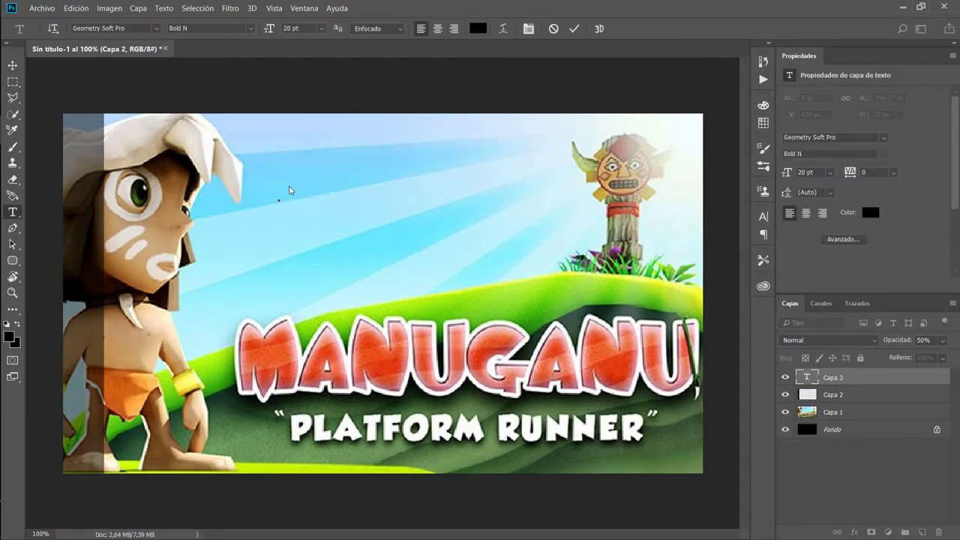
{"action": "type", "text": "PROG"}
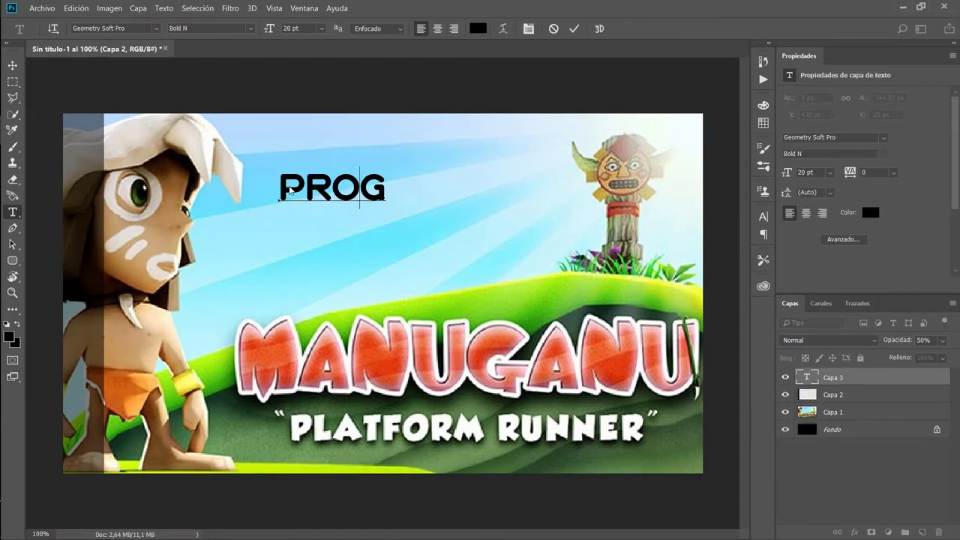
{"action": "key", "text": "BackSpace"}
{"action": "type", "text": "BANDO JUEGOS"}
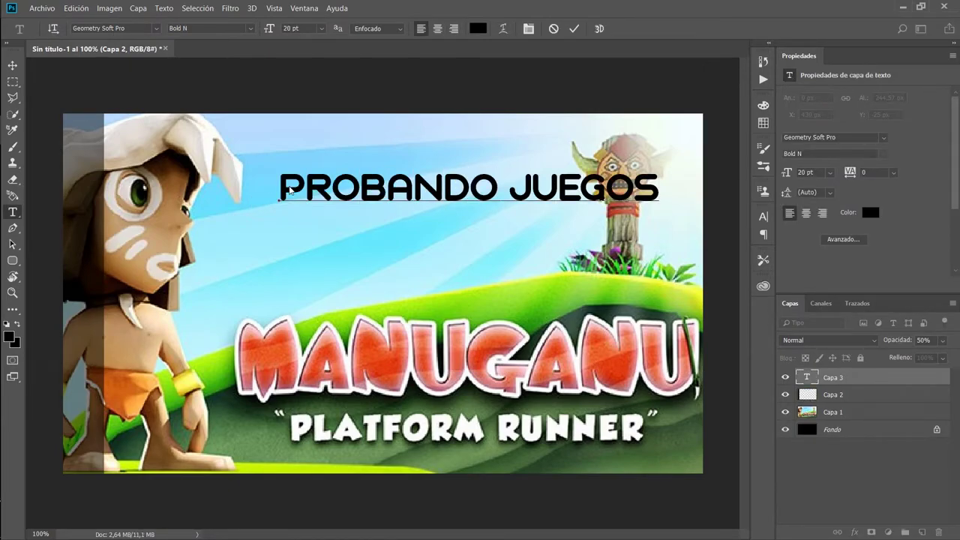
Step: Make the PROBANDO JUEGOS text white (ffffff) and commit it
{"action": "left_click_drag", "start_coordinate": [281, 193], "coordinate": [656, 204]}
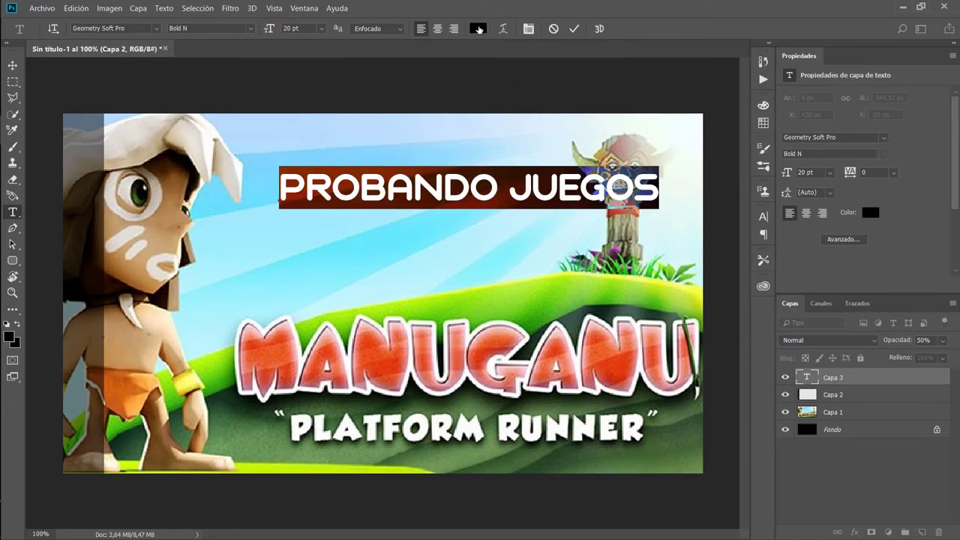
{"action": "left_click", "coordinate": [479, 30]}
{"action": "left_click_drag", "start_coordinate": [554, 315], "coordinate": [456, 269]}
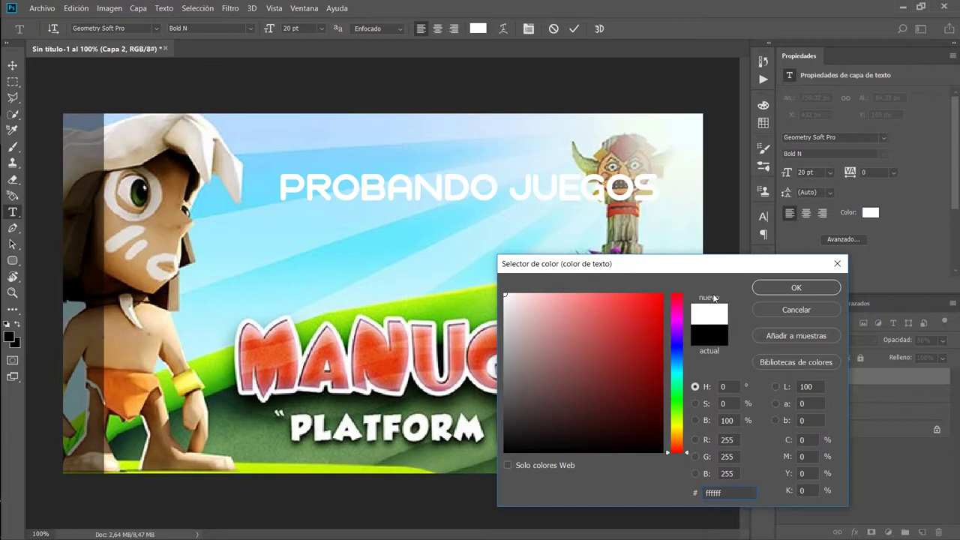
{"action": "left_click", "coordinate": [811, 288]}
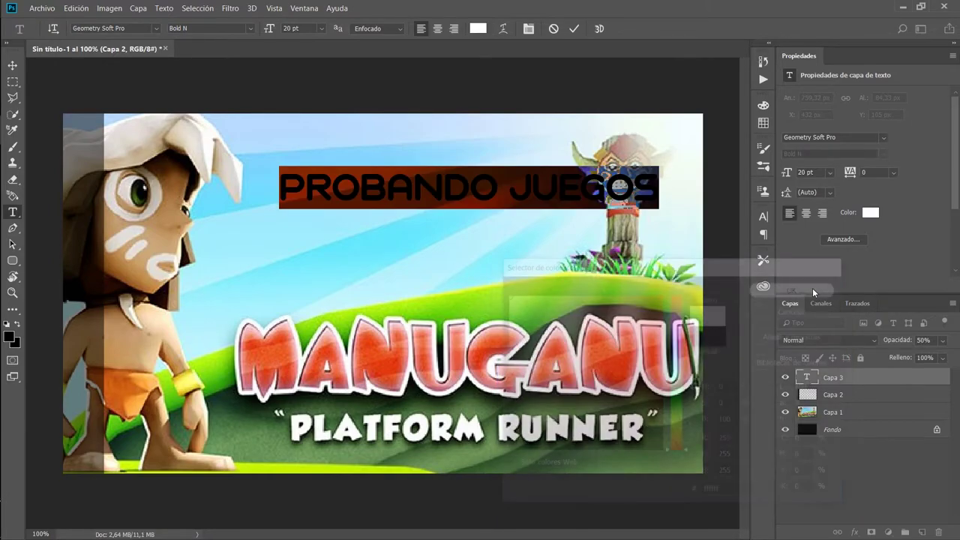
{"action": "left_click", "coordinate": [576, 28]}
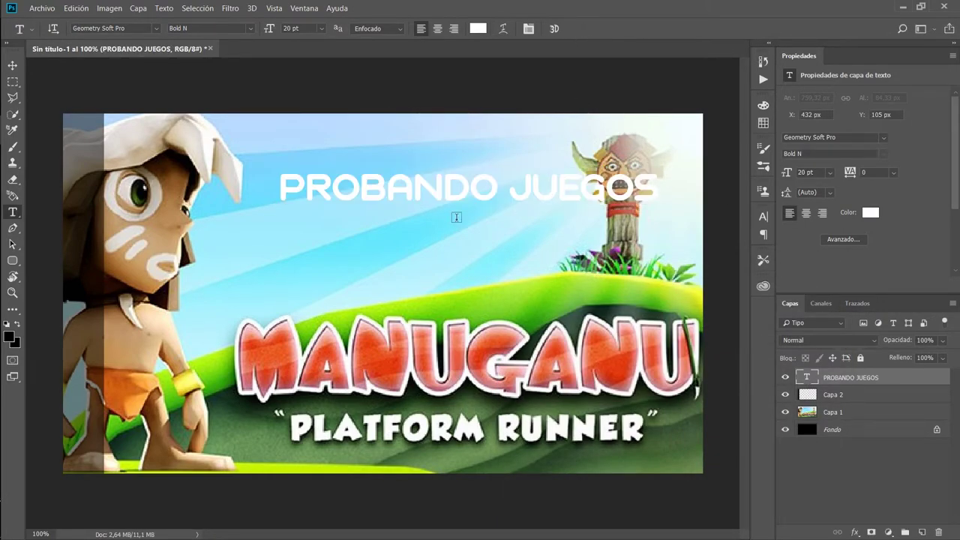
Step: Rotate the PROBANDO JUEGOS text 90° counter-clockwise
{"action": "key", "text": "ctrl+t"}
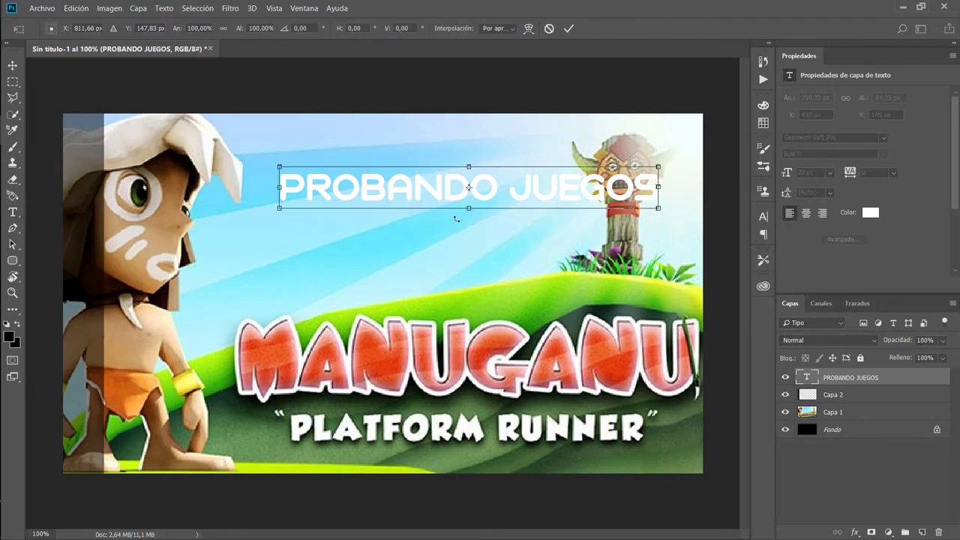
{"action": "right_click", "coordinate": [356, 191]}
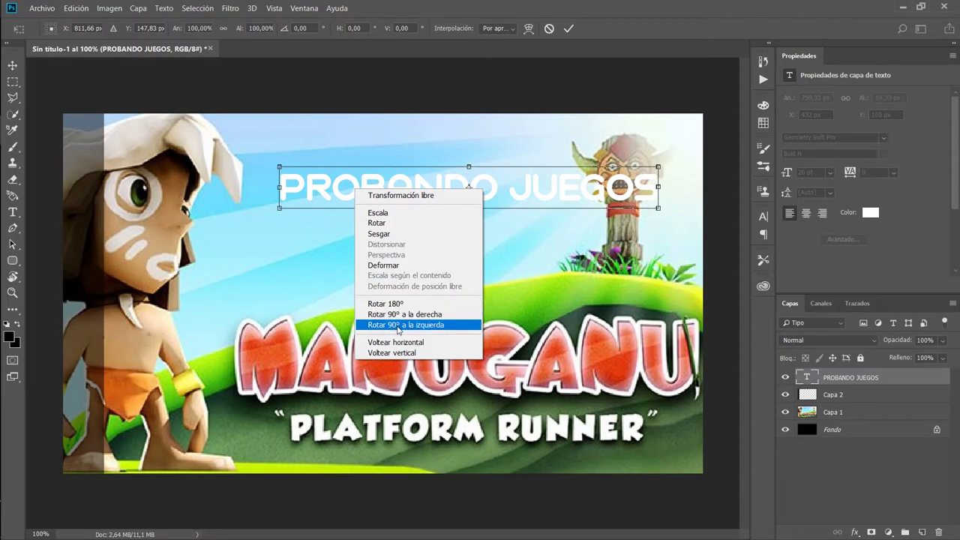
{"action": "left_click", "coordinate": [399, 325]}
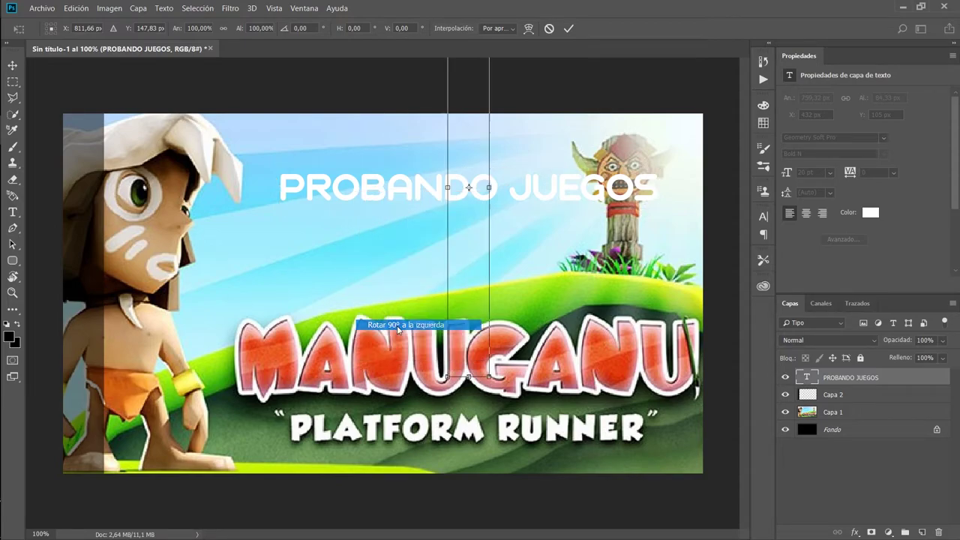
{"action": "left_click", "coordinate": [568, 28]}
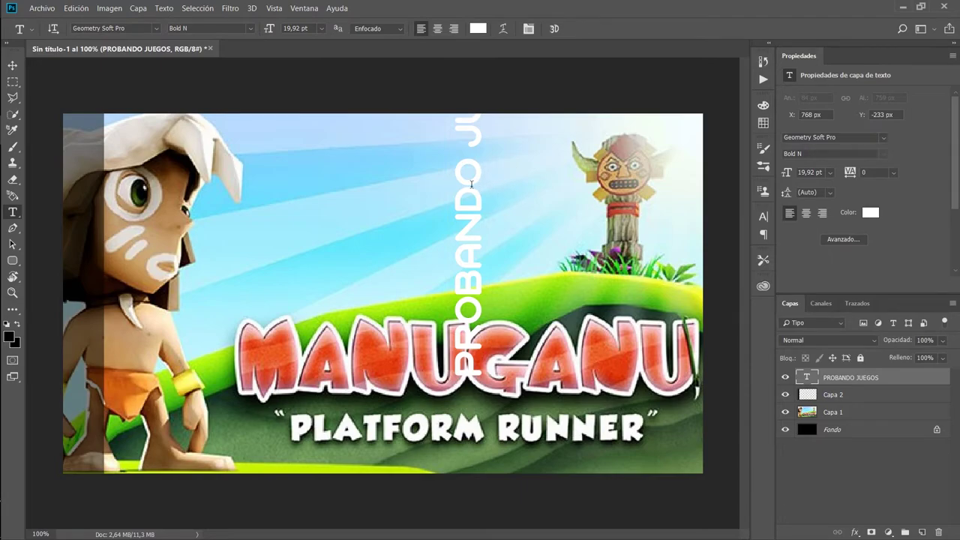
Step: Place the vertical text on the left strip and resize it to fit the canvas height
{"action": "mouse_move", "coordinate": [475, 188]}
{"action": "left_mouse_down"}
{"action": "mouse_move", "coordinate": [97, 264]}
{"action": "mouse_move", "coordinate": [87, 276]}
{"action": "left_mouse_up"}
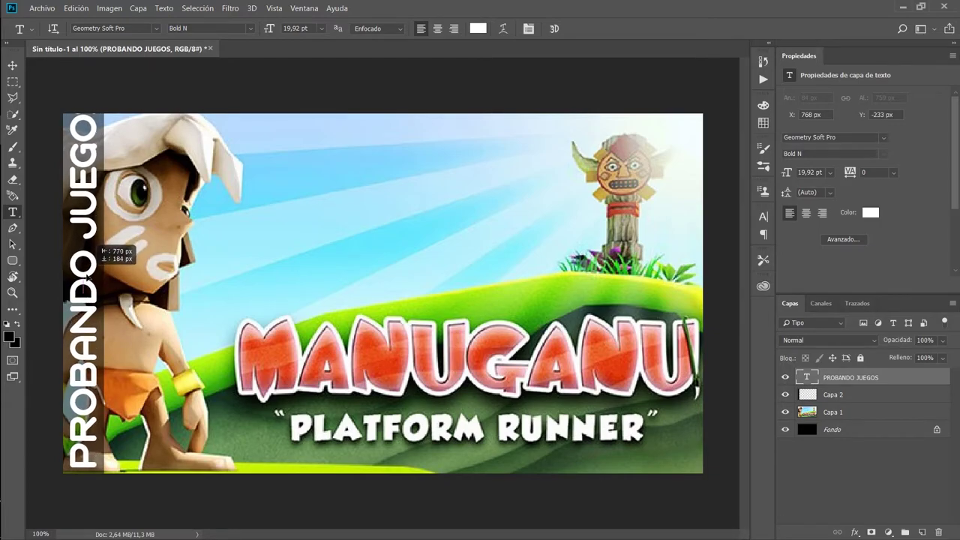
{"action": "left_click_drag", "start_coordinate": [88, 278], "coordinate": [87, 278]}
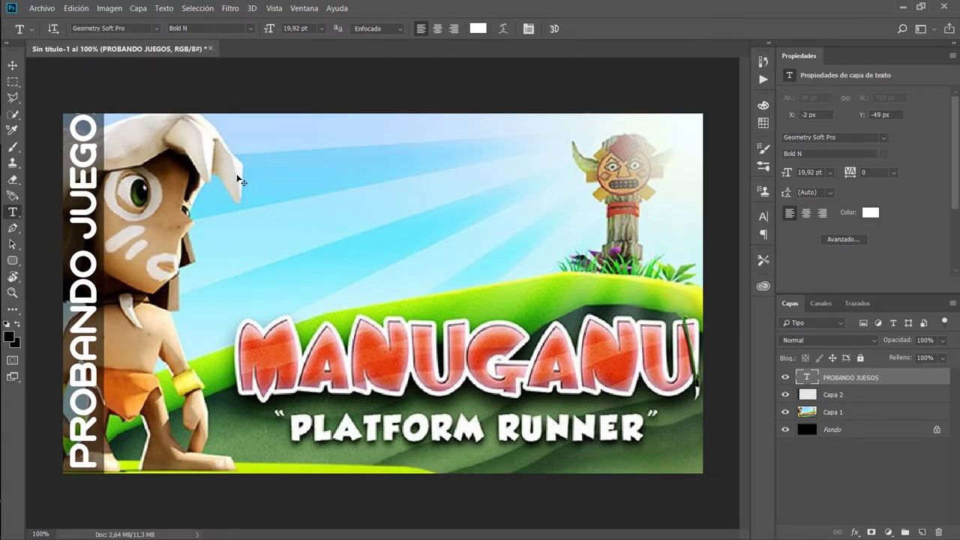
{"action": "key", "text": "ctrl+t"}
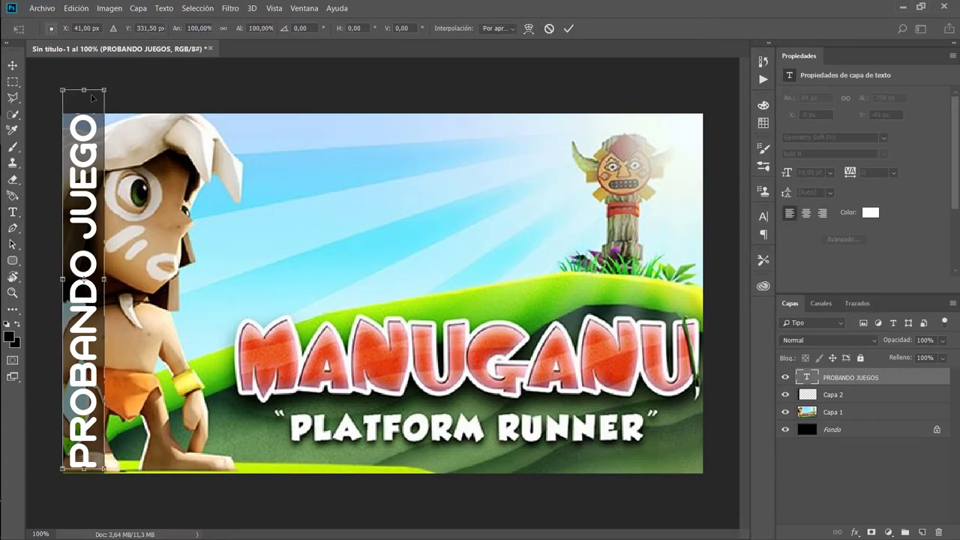
{"action": "left_click_drag", "start_coordinate": [84, 88], "coordinate": [85, 118]}
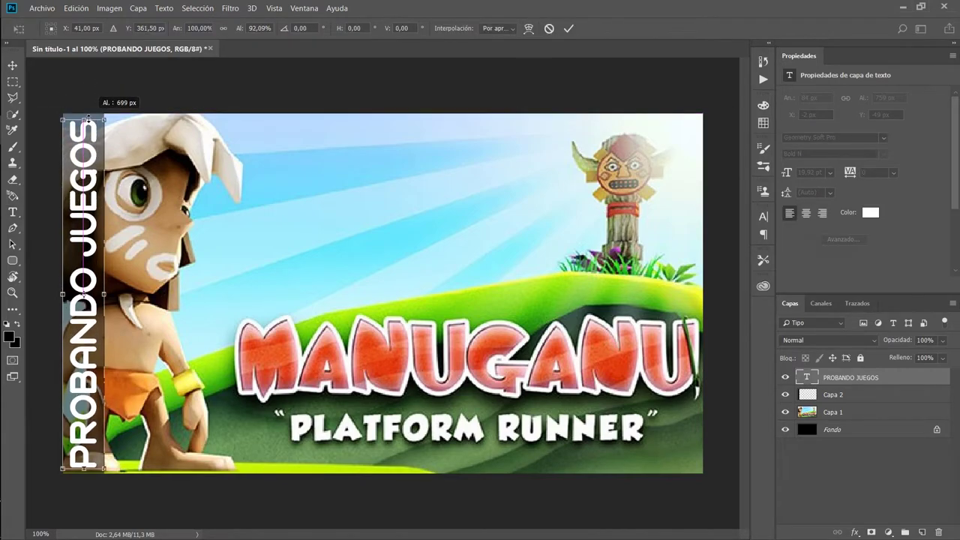
{"action": "left_click", "coordinate": [569, 29]}
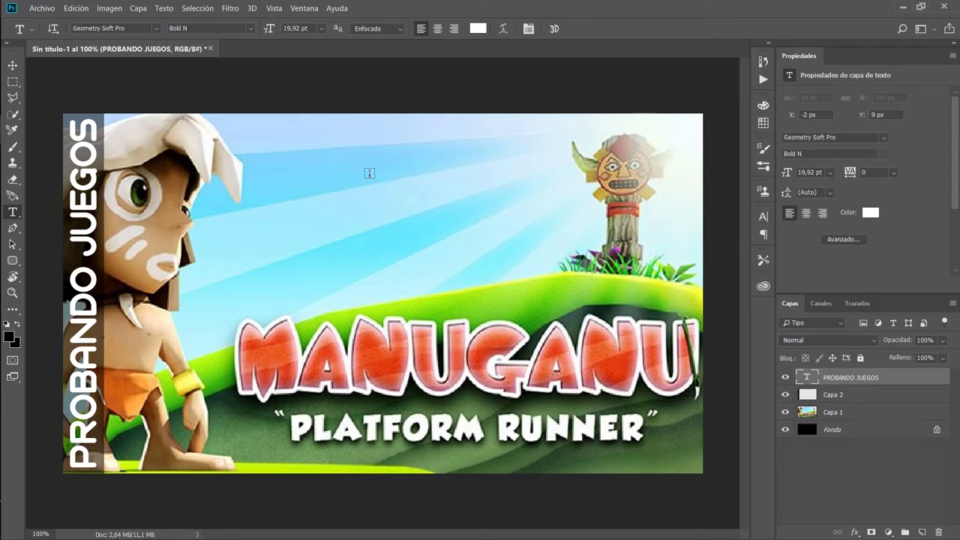
Step: Open MIRANDO ARRIBA.png from the STICKERS folder, select all of it, and return to Sin título-1
{"action": "left_click", "coordinate": [46, 9]}
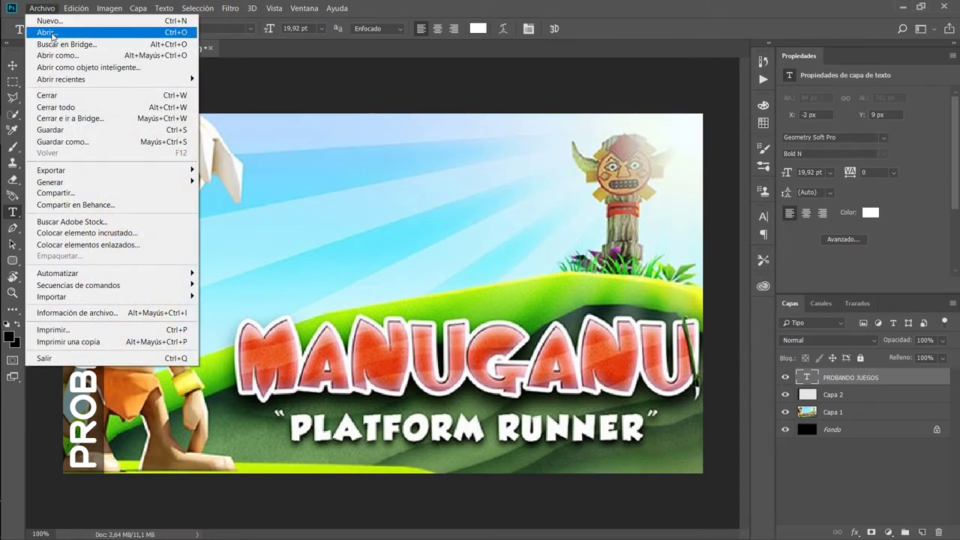
{"action": "left_click", "coordinate": [46, 33]}
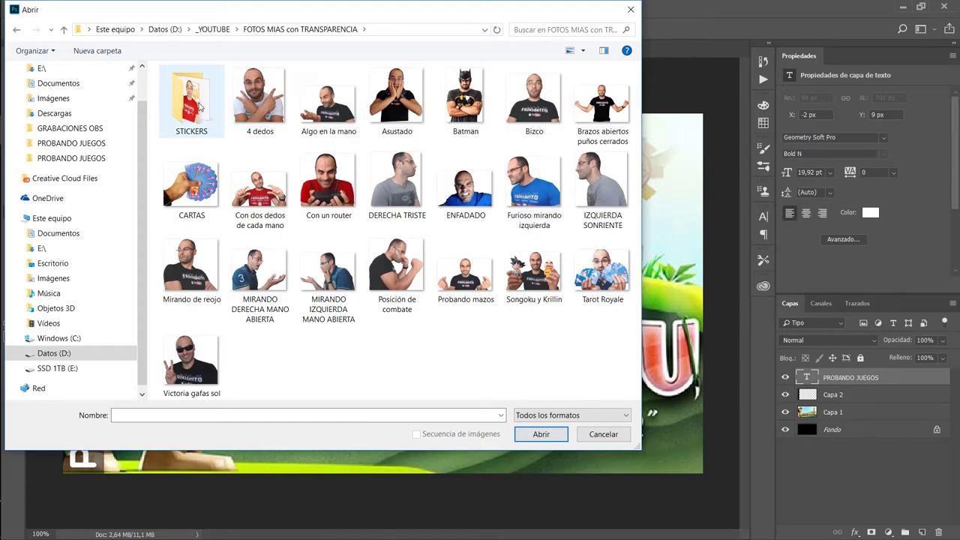
{"action": "double_click", "coordinate": [200, 107]}
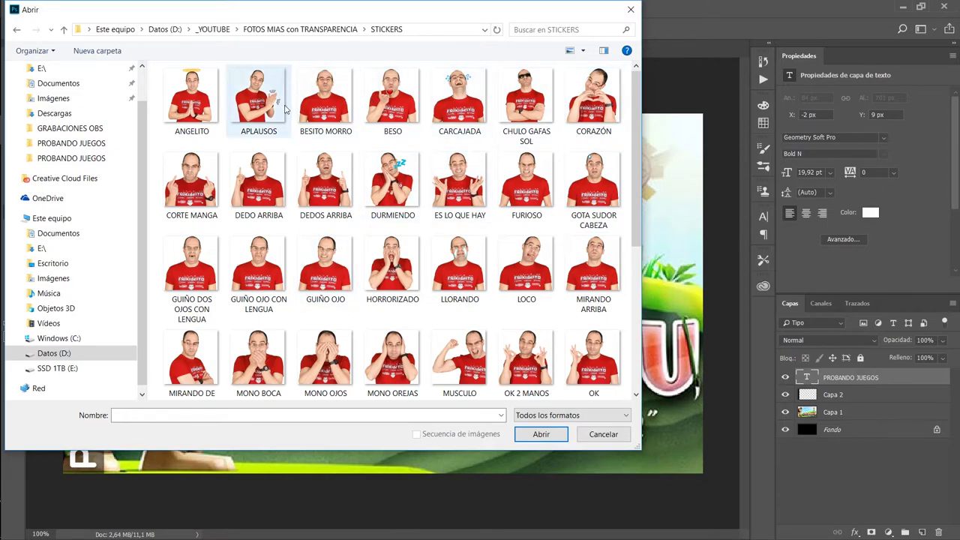
{"action": "scroll", "coordinate": [598, 219], "scroll_direction": "down", "scroll_amount": 1}
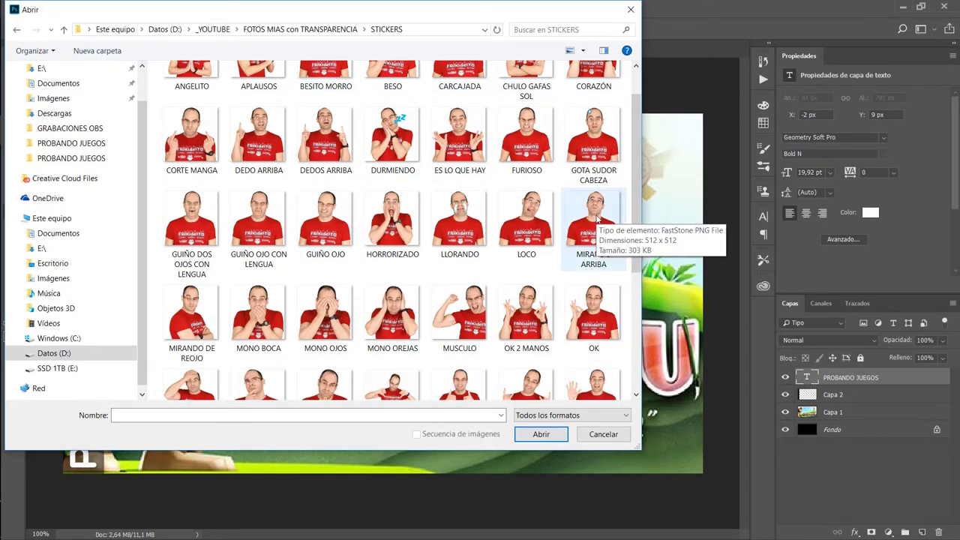
{"action": "left_click", "coordinate": [597, 219]}
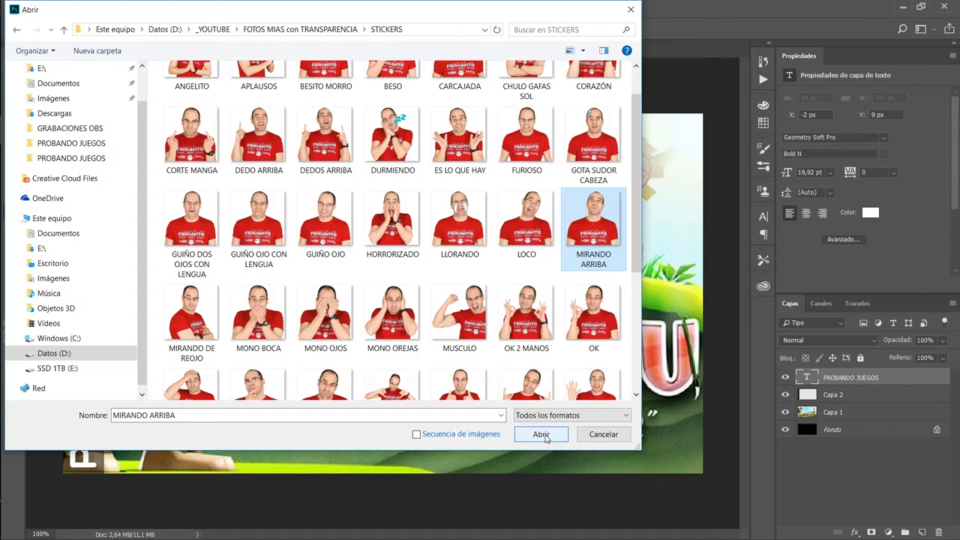
{"action": "left_click", "coordinate": [545, 438]}
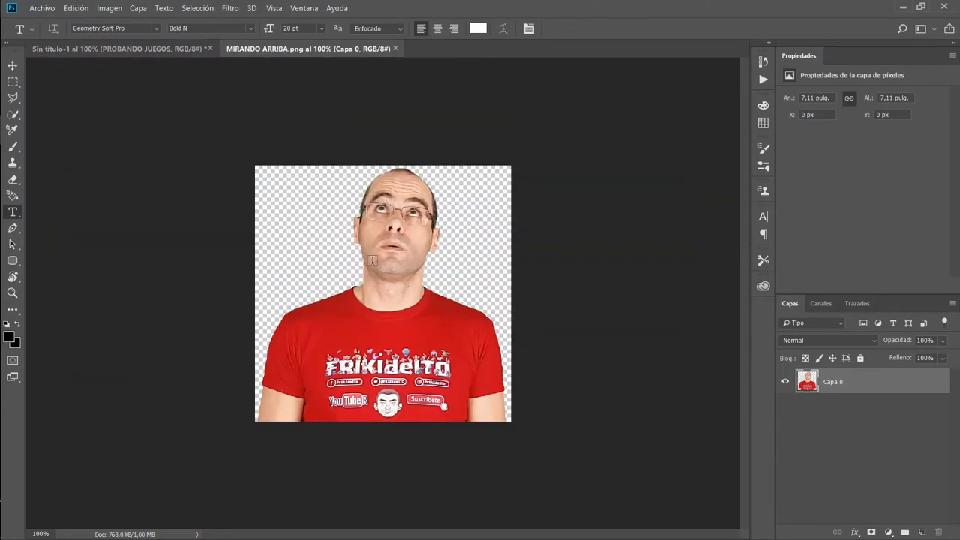
{"action": "key", "text": "ctrl+a"}
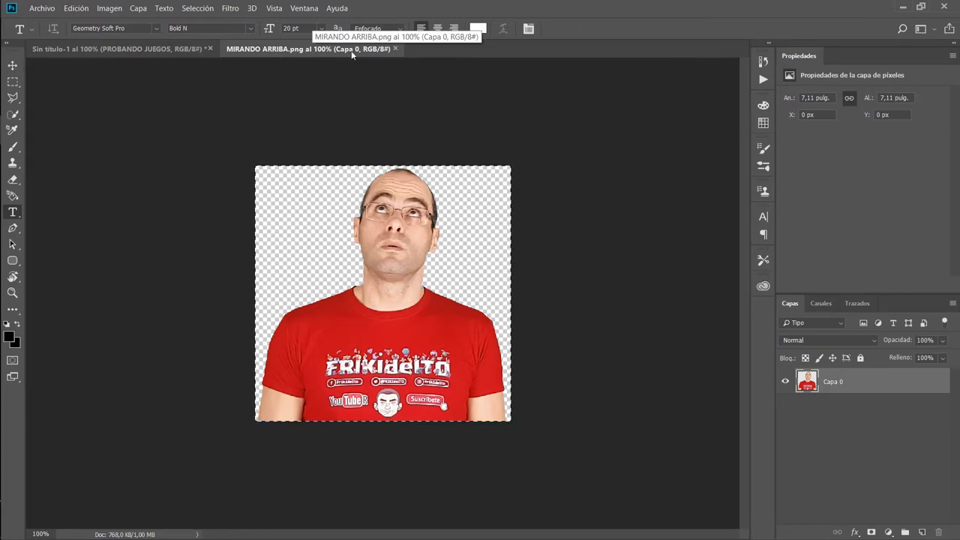
{"action": "left_click", "coordinate": [124, 48]}
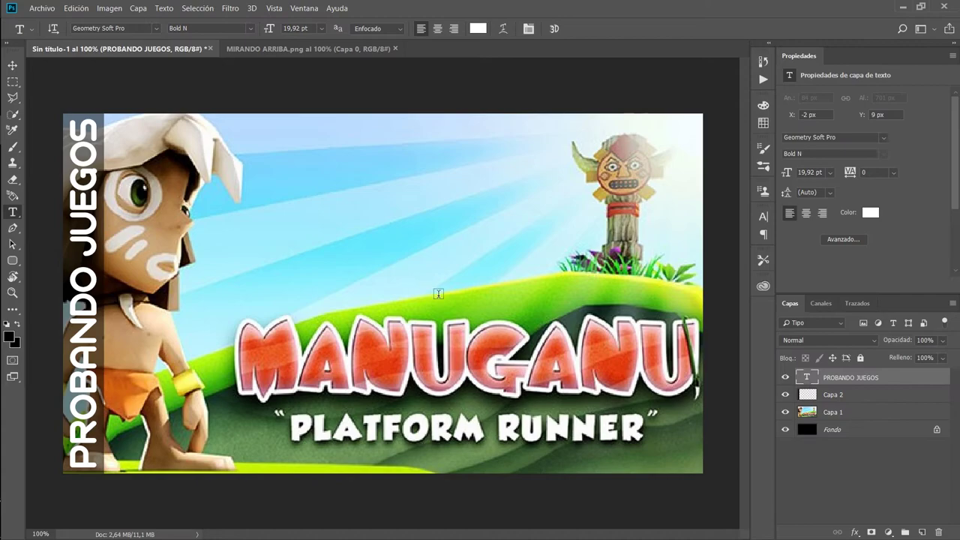
Step: Paste the presenter photo as layer Capa 3 and position it at the banner's top centre
{"action": "key", "text": "ctrl+v"}
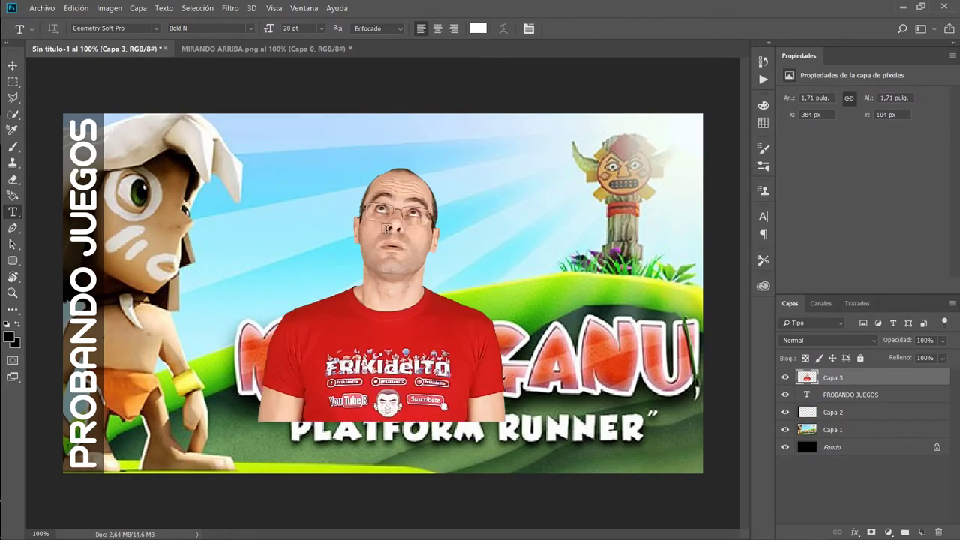
{"action": "left_click", "coordinate": [12, 84]}
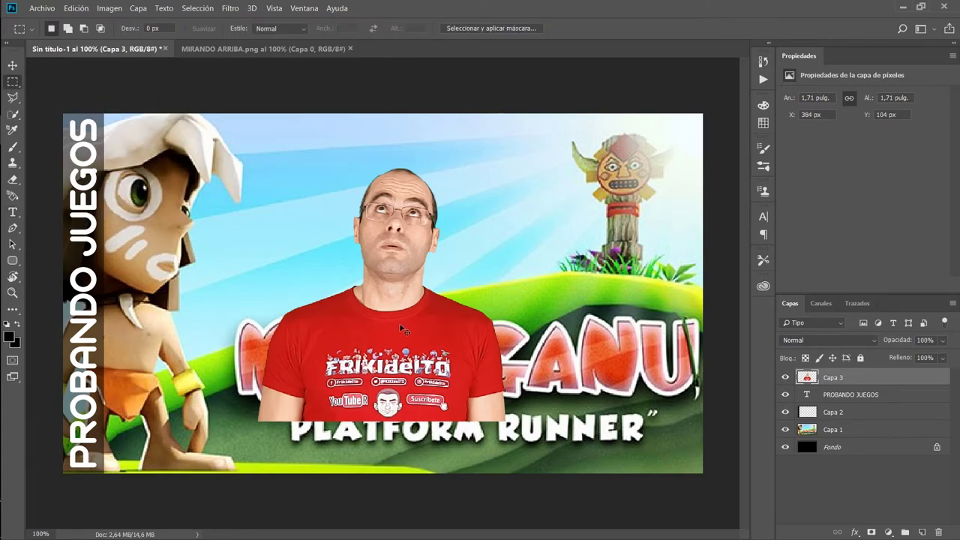
{"action": "left_click_drag", "start_coordinate": [391, 316], "coordinate": [362, 340]}
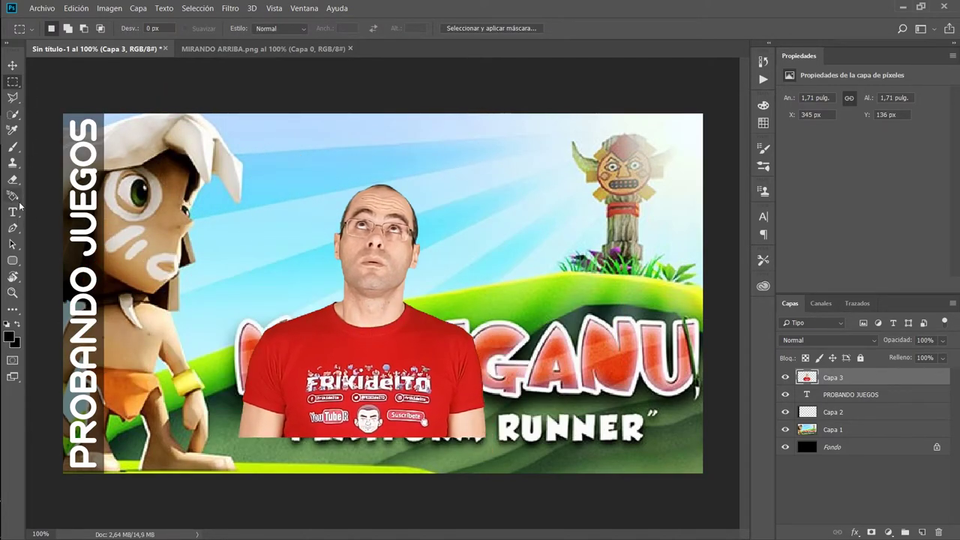
{"action": "mouse_move", "coordinate": [388, 329]}
{"action": "left_mouse_down"}
{"action": "mouse_move", "coordinate": [434, 235]}
{"action": "mouse_move", "coordinate": [406, 313]}
{"action": "left_mouse_up"}
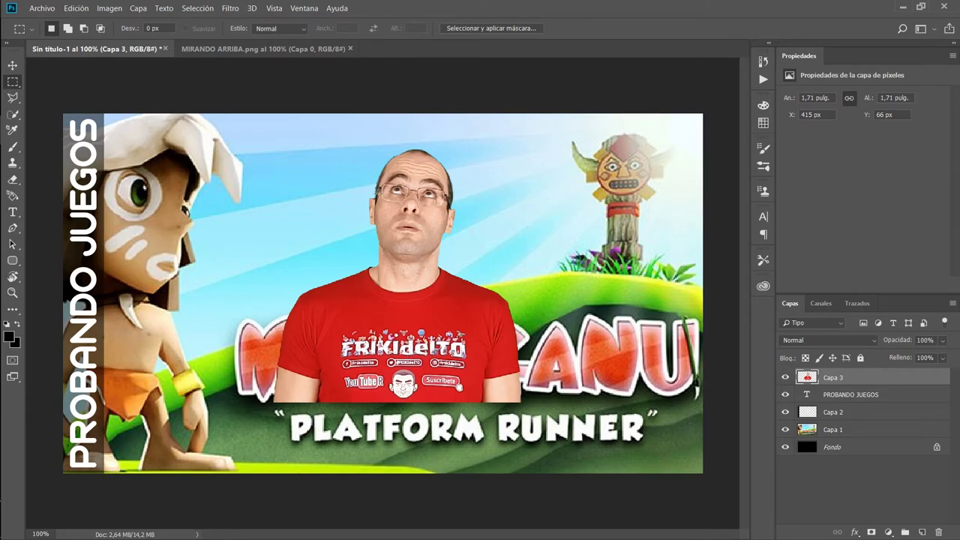
{"action": "left_click_drag", "start_coordinate": [379, 194], "coordinate": [593, 318]}
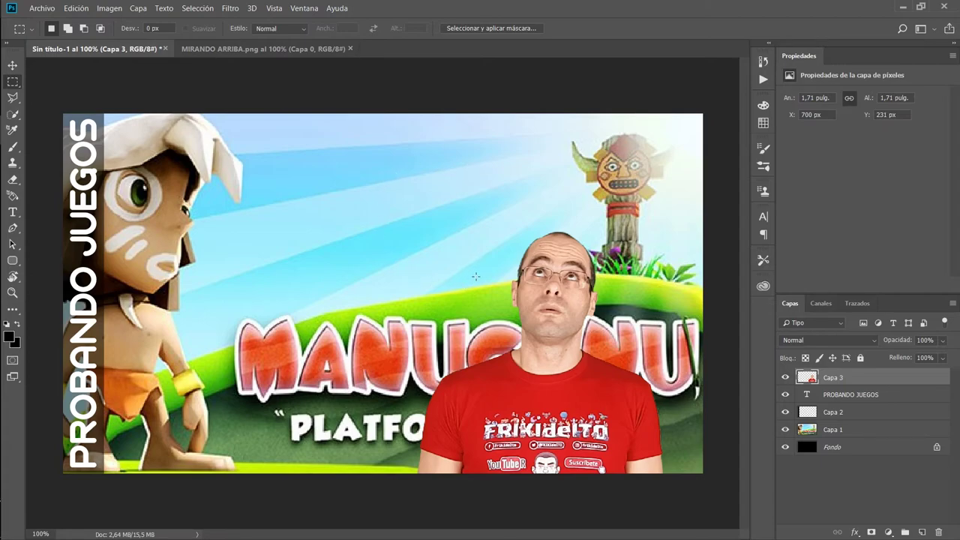
{"action": "left_click_drag", "start_coordinate": [604, 300], "coordinate": [415, 199]}
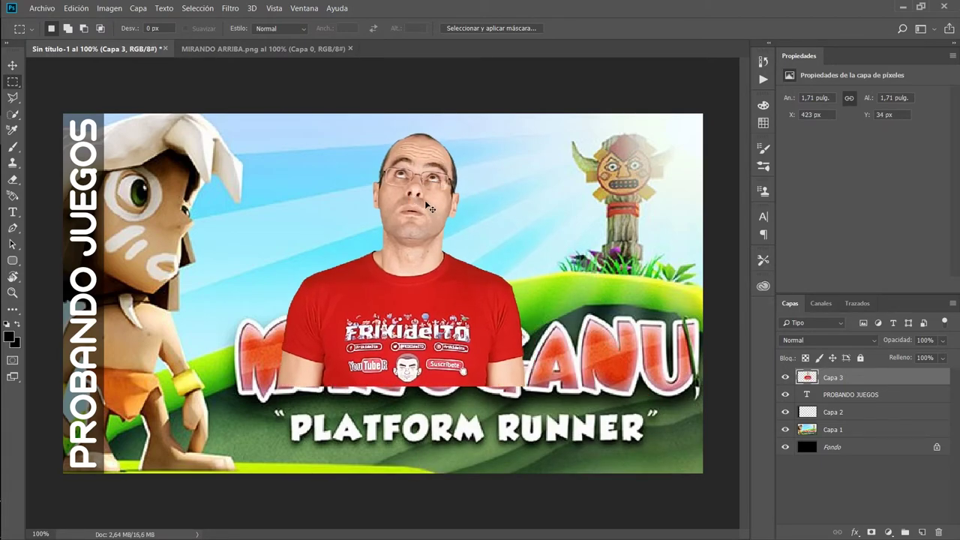
{"action": "key", "text": "ctrl+t"}
{"action": "right_click", "coordinate": [430, 208]}
Step: Rotate the presenter photo 180° and move it up toward the top edge
{"action": "left_click", "coordinate": [467, 322]}
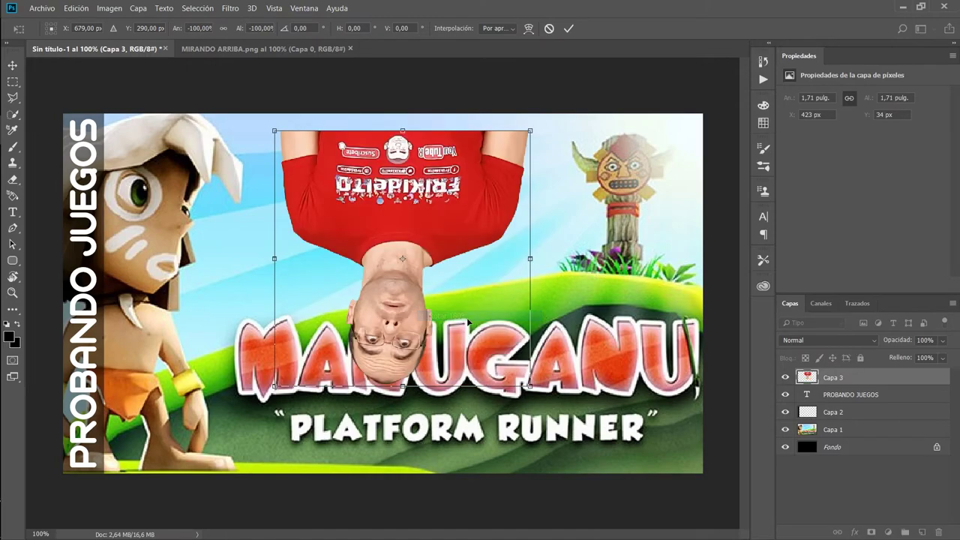
{"action": "left_click", "coordinate": [570, 31]}
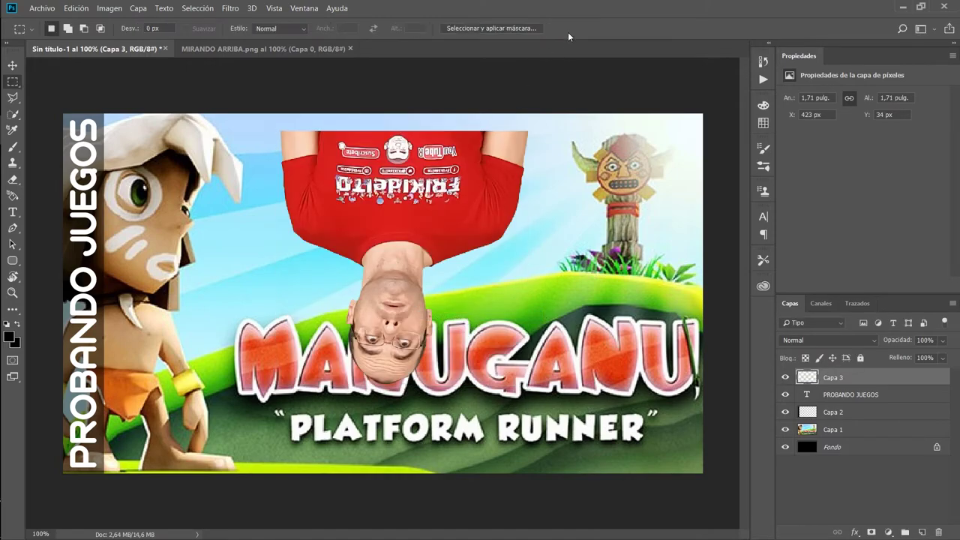
{"action": "left_click_drag", "start_coordinate": [416, 287], "coordinate": [499, 178]}
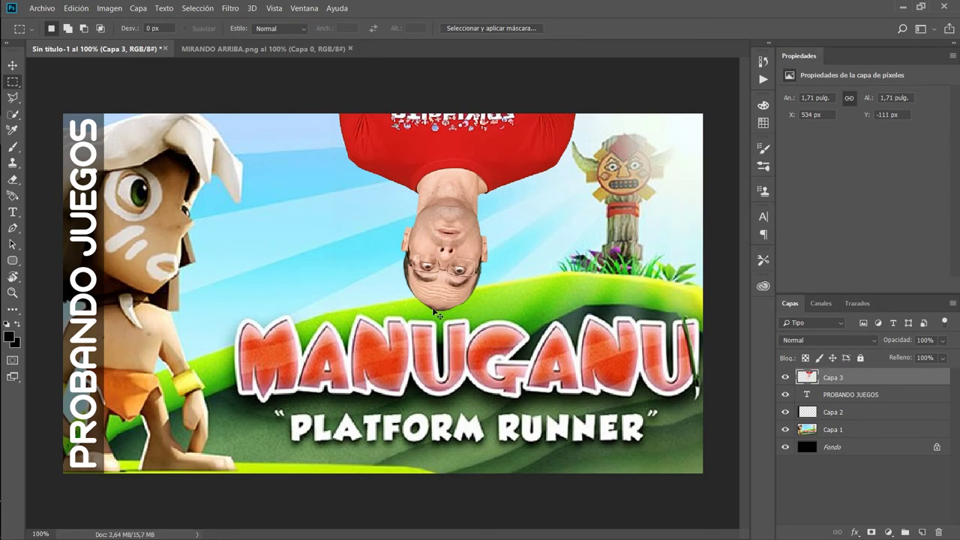
Step: Tilt the upside-down photo to about 25.23° and shift it into the top-right corner
{"action": "key", "text": "ctrl+t"}
{"action": "mouse_move", "coordinate": [585, 314]}
{"action": "left_mouse_down"}
{"action": "mouse_move", "coordinate": [556, 288]}
{"action": "mouse_move", "coordinate": [586, 313]}
{"action": "left_mouse_up"}
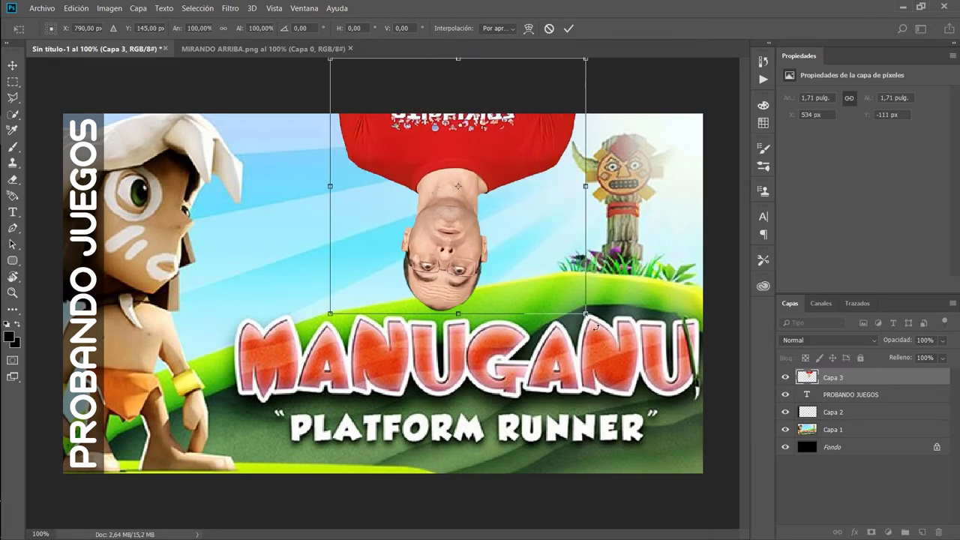
{"action": "mouse_move", "coordinate": [598, 325]}
{"action": "left_mouse_down"}
{"action": "mouse_move", "coordinate": [479, 347]}
{"action": "mouse_move", "coordinate": [576, 318]}
{"action": "mouse_move", "coordinate": [510, 342]}
{"action": "left_mouse_up"}
{"action": "mouse_move", "coordinate": [478, 191]}
{"action": "left_mouse_down"}
{"action": "mouse_move", "coordinate": [606, 174]}
{"action": "mouse_move", "coordinate": [628, 197]}
{"action": "mouse_move", "coordinate": [653, 194]}
{"action": "left_mouse_up"}
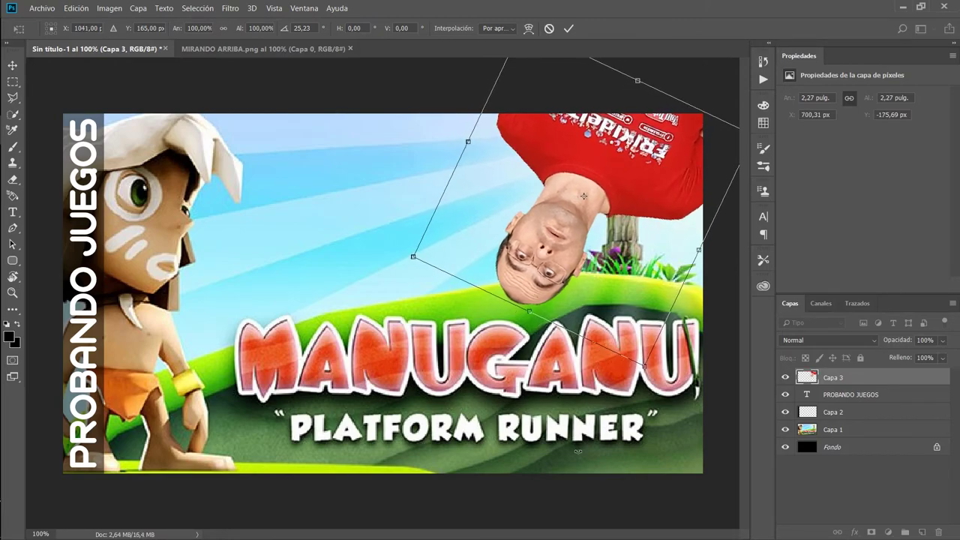
{"action": "key", "text": "Return"}
{"action": "key", "text": "m"}
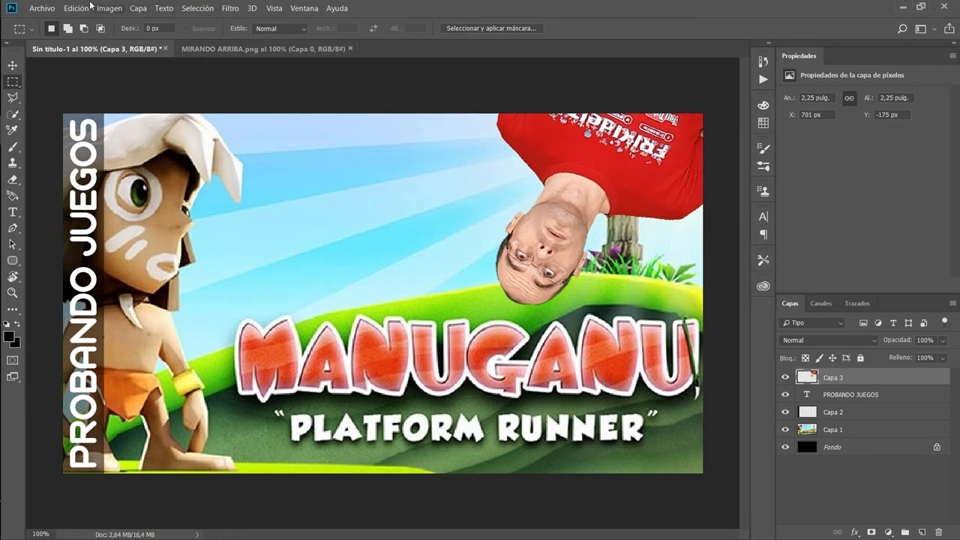
Step: Save the banner as a PNG file named 'Manuganu' in PARA PUBLICAR, accepting default PNG options
{"action": "left_click", "coordinate": [40, 8]}
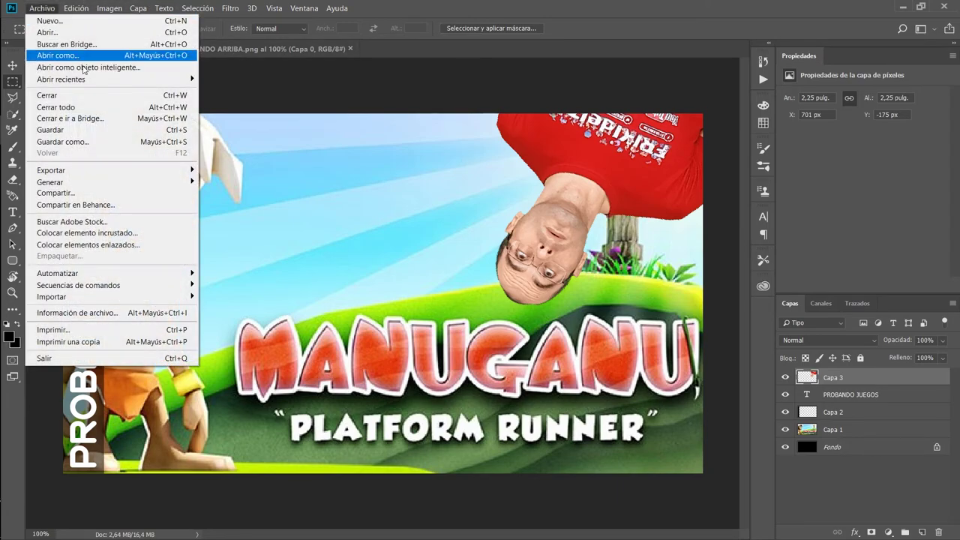
{"action": "left_click", "coordinate": [105, 142]}
{"action": "left_click", "coordinate": [165, 403]}
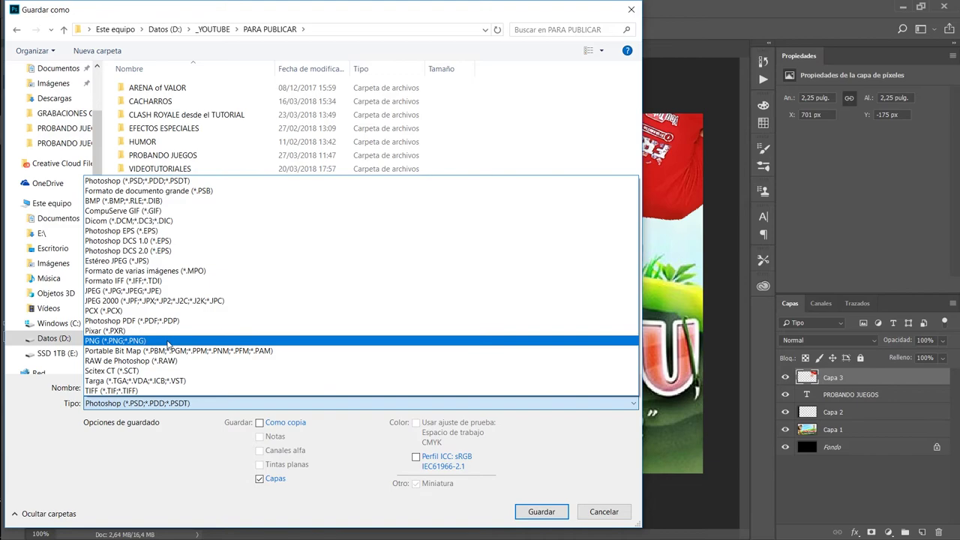
{"action": "left_click", "coordinate": [168, 341]}
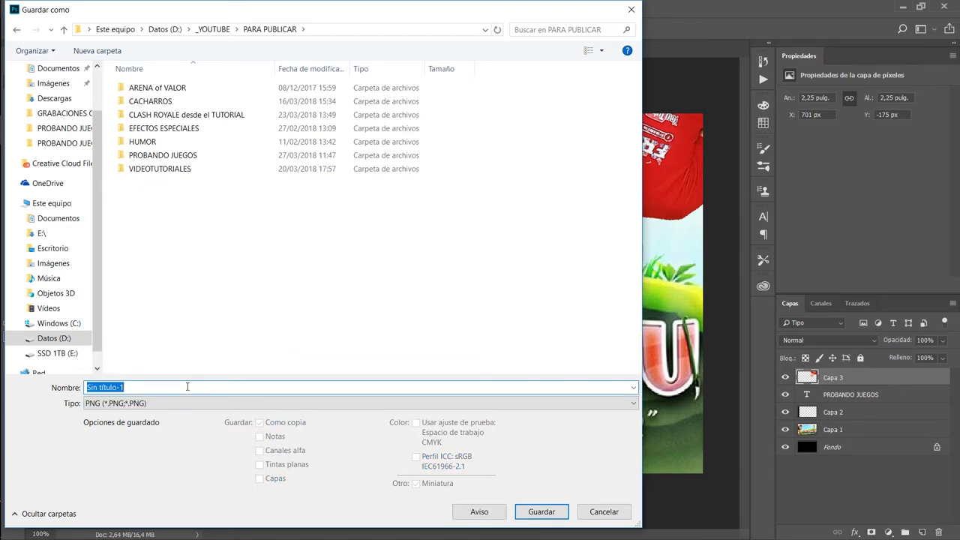
{"action": "type", "text": "m"}
{"action": "left_click", "coordinate": [542, 512]}
{"action": "key", "text": "Return"}
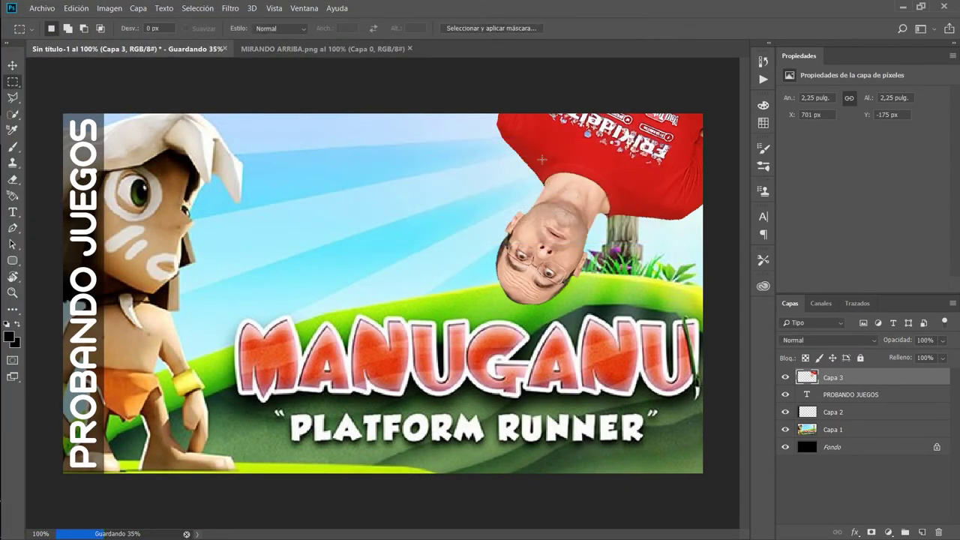